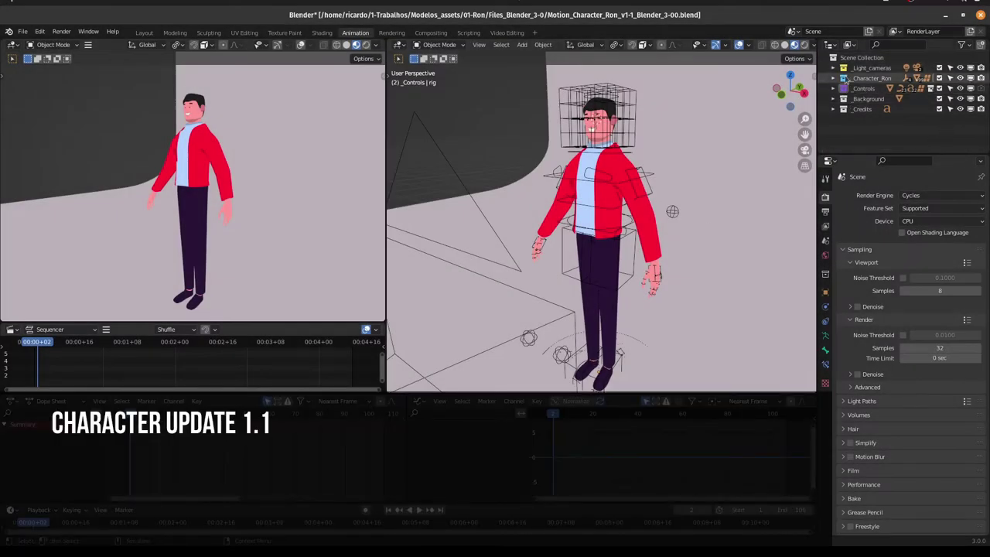
Step: In the Hairstyles collection, hide Hair.1, briefly show Hair.2, then switch Ron to Hair.3
click(834, 78)
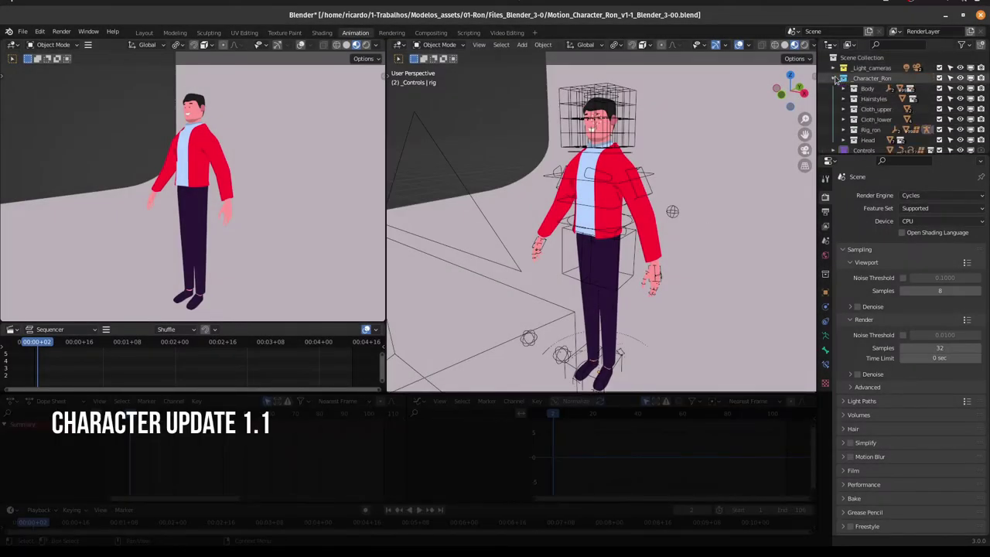
click(854, 98)
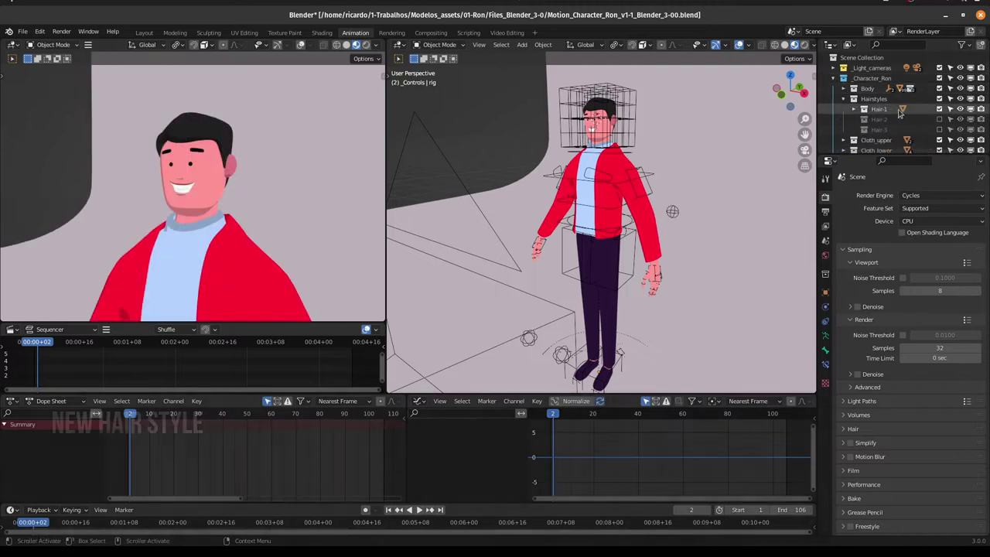
click(940, 109)
click(939, 119)
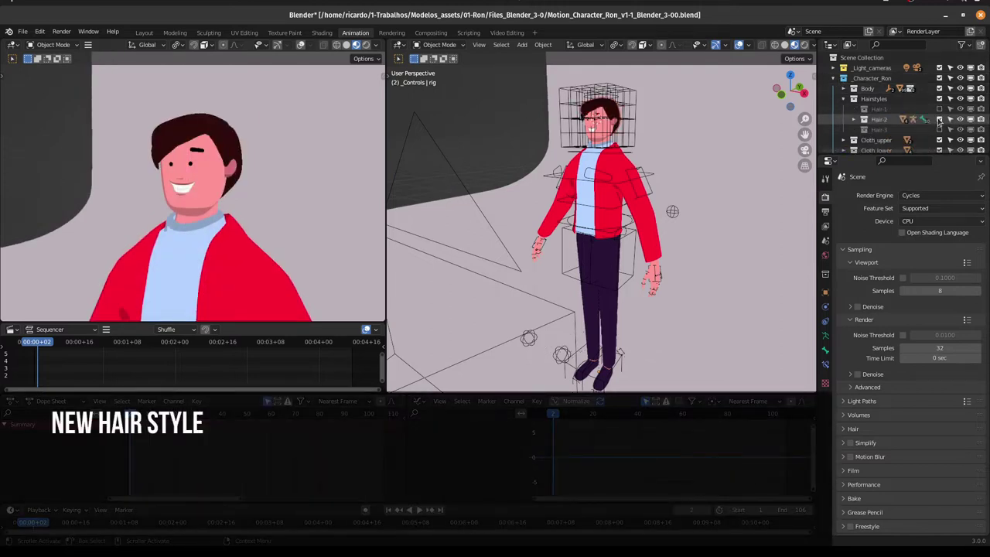
click(939, 119)
click(939, 129)
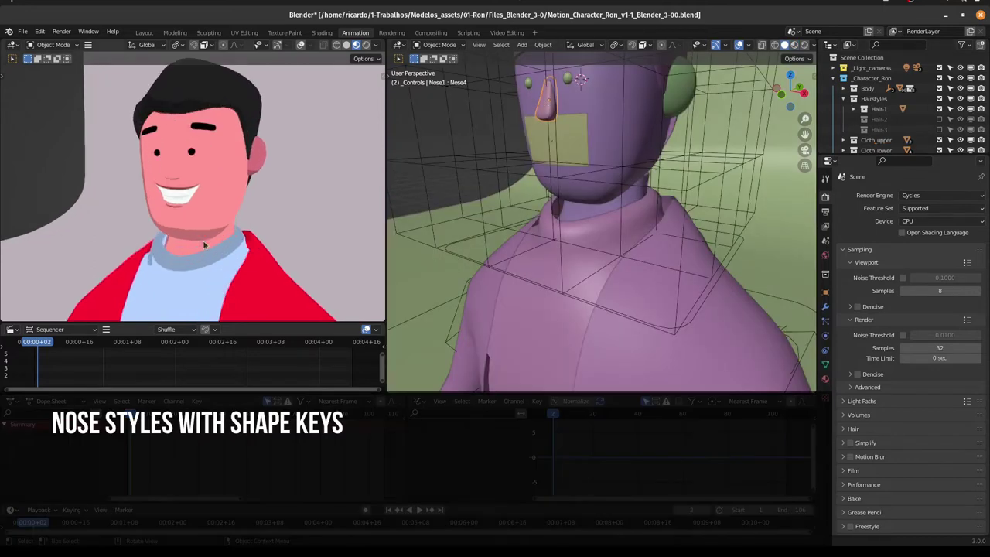
Step: Turn to Ron's head and preview the nose mesh's Nose2 shape key at full strength
middle_drag(594, 130, 606, 163)
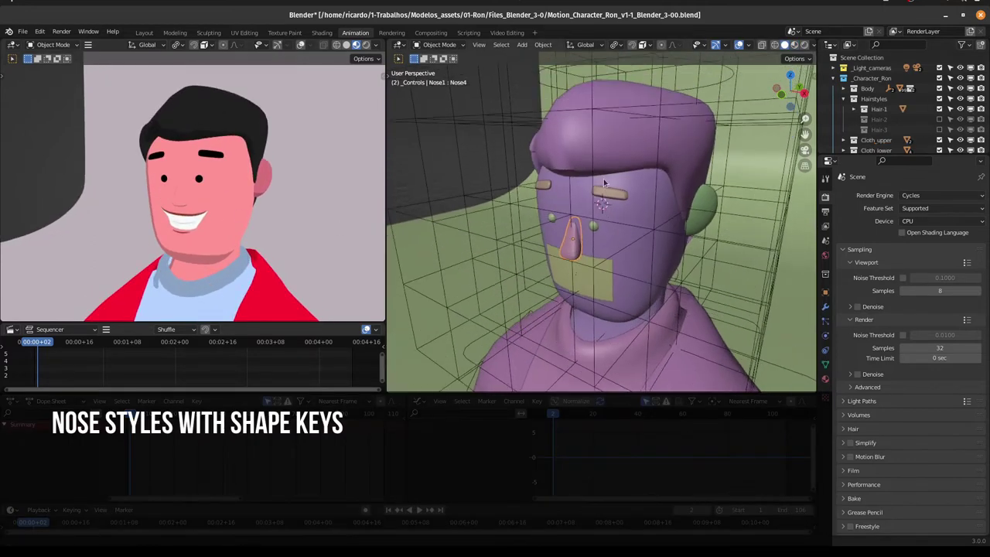
scroll(612, 205, up, 2)
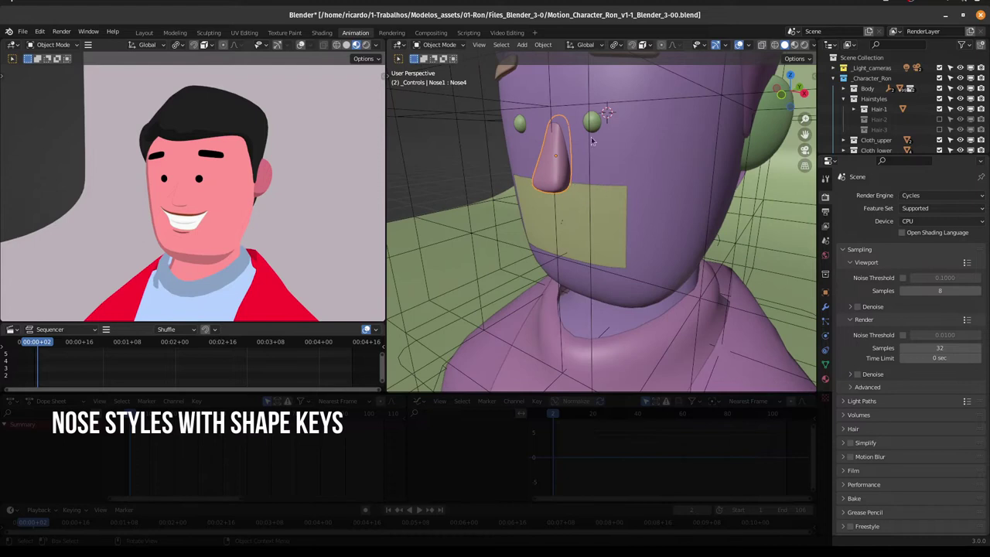
click(825, 367)
click(874, 337)
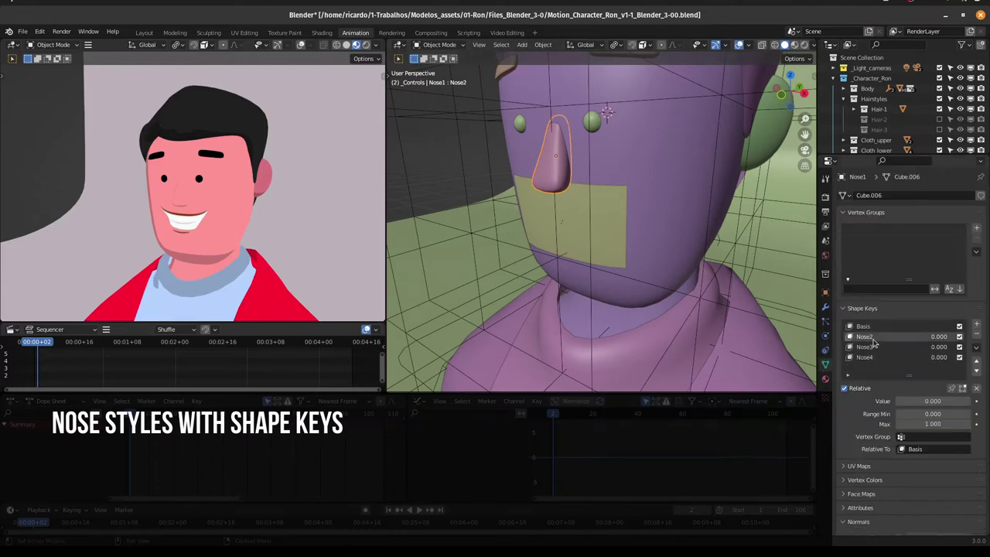
mouse_move(916, 401)
mouse_down()
mouse_move(968, 401)
mouse_move(897, 401)
mouse_up()
Step: Preview the Nose3 and Nose4 shape keys, leaving each nose key at 0.000
scroll(284, 219, up, 4)
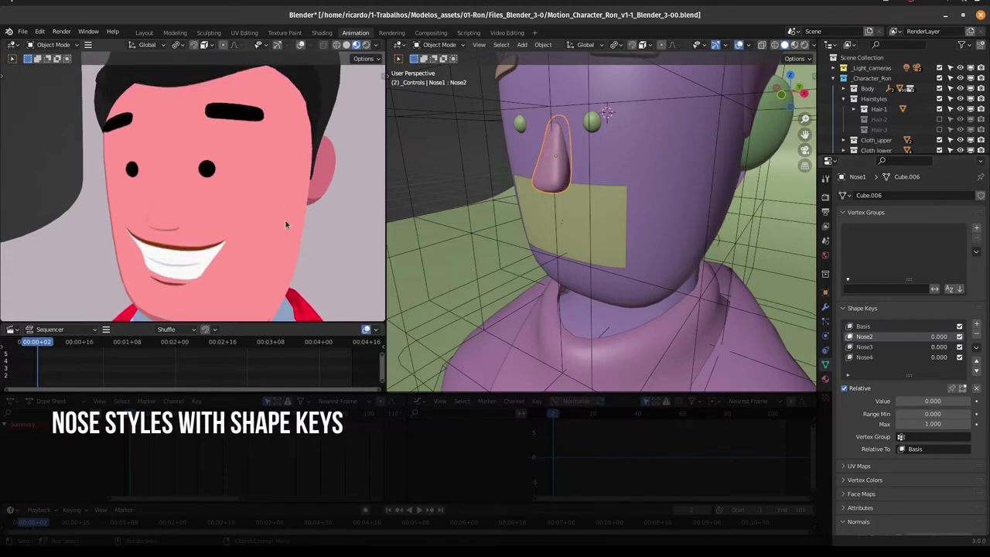
scroll(285, 224, down, 3)
click(884, 348)
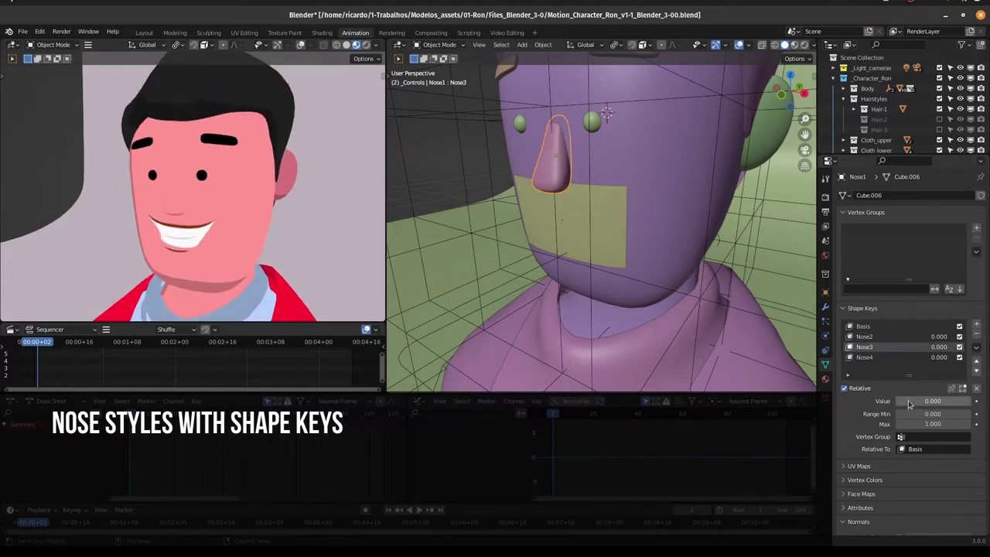
drag(910, 400, 910, 401)
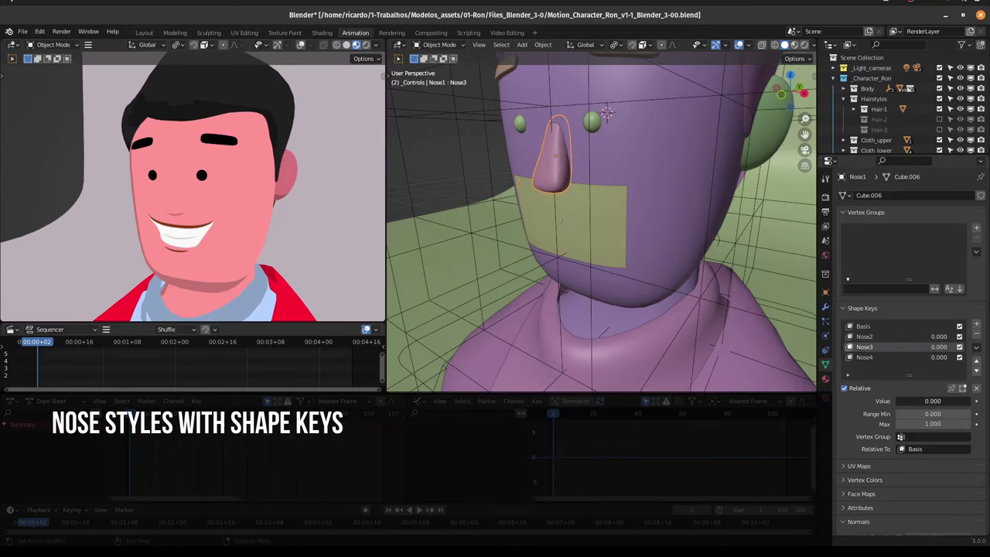
mouse_move(909, 400)
mouse_down()
mouse_move(967, 400)
mouse_move(897, 401)
mouse_up()
click(890, 358)
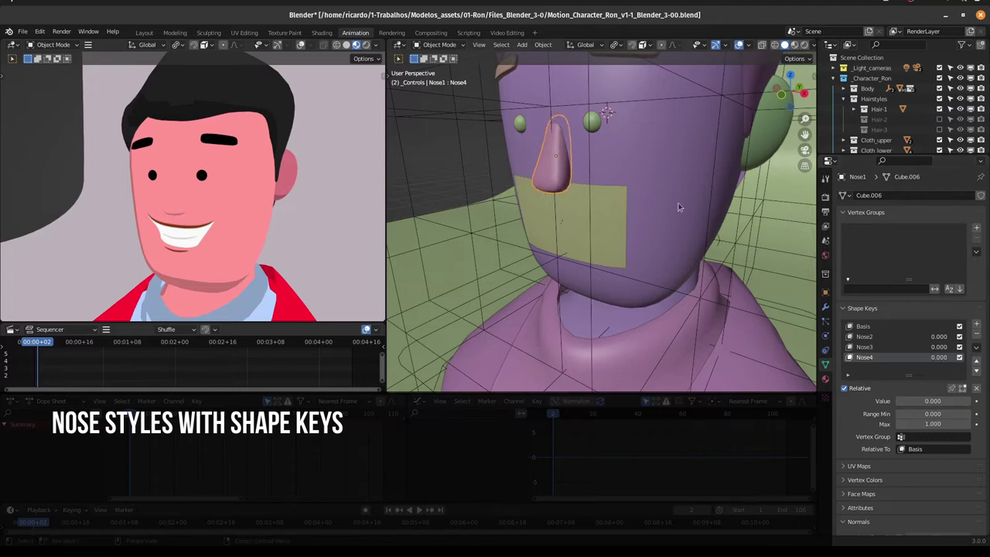
scroll(642, 171, down, 3)
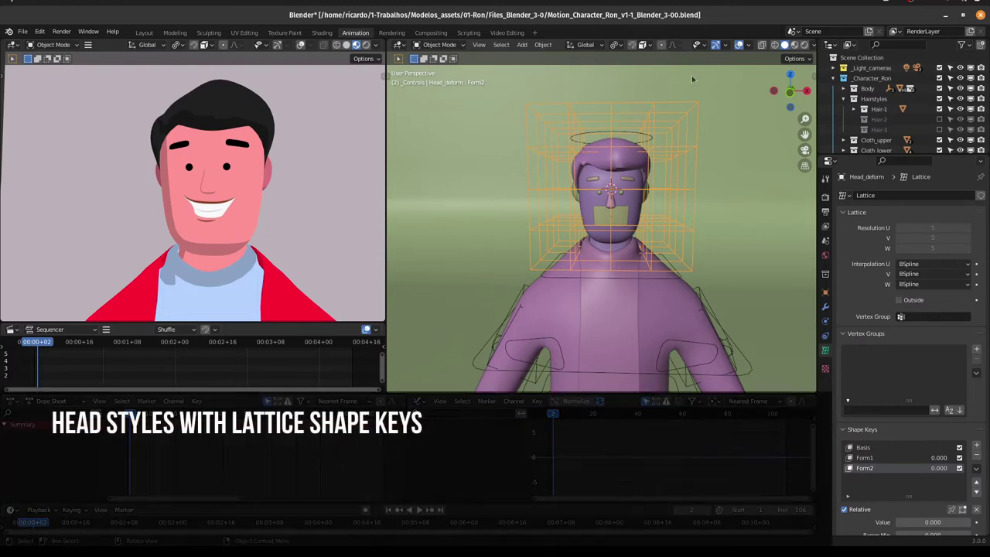
Step: Preview the Head_deform lattice's Form1 and Form2 keys at 1.000, returning both to 0.000
click(886, 458)
scroll(886, 463, down, 2)
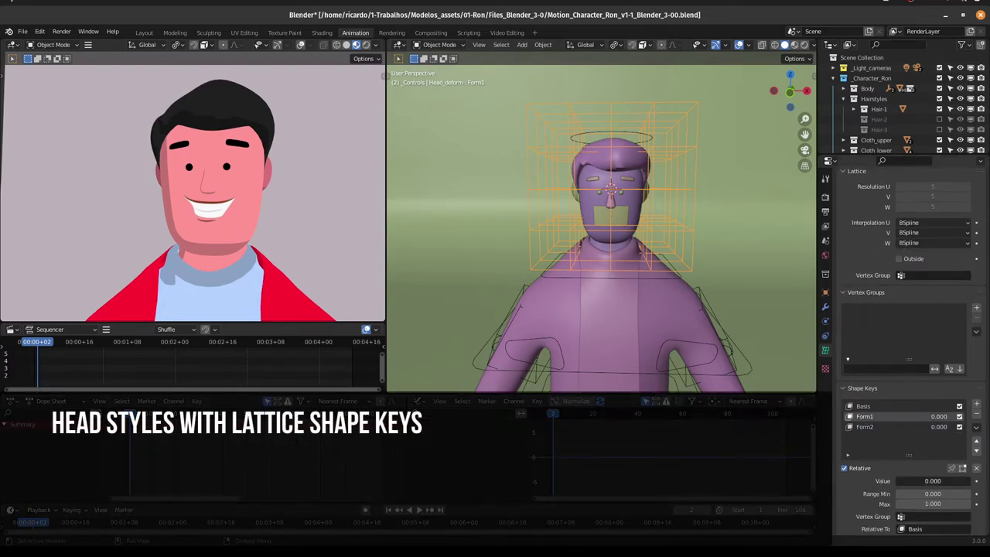
mouse_move(915, 481)
mouse_down()
mouse_move(967, 481)
mouse_move(898, 482)
mouse_move(972, 481)
mouse_move(897, 481)
mouse_up()
click(883, 430)
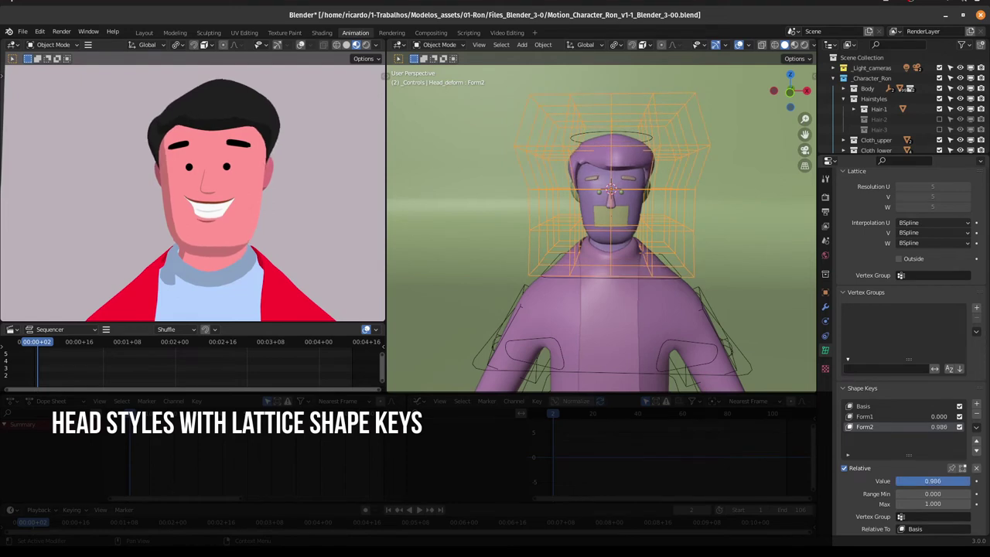
scroll(695, 202, down, 5)
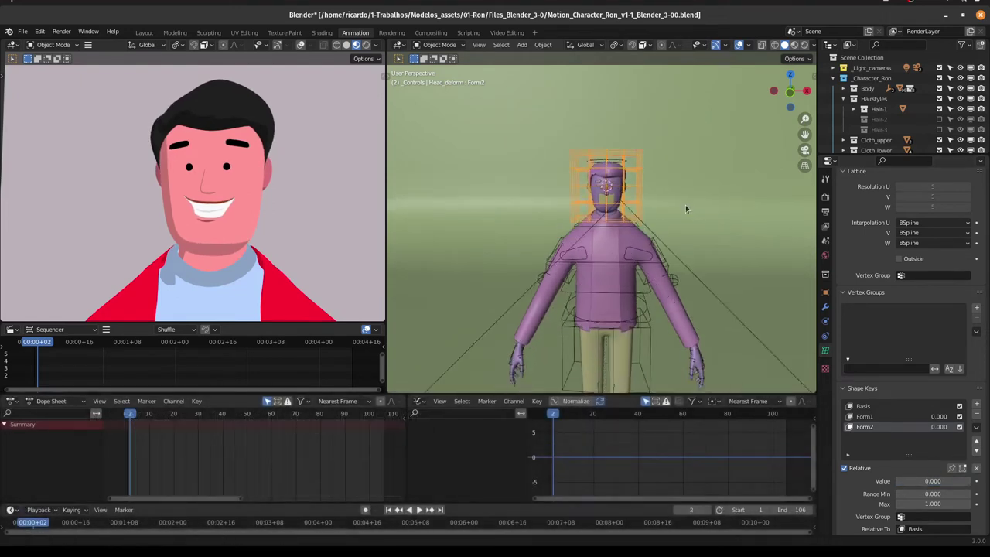
middle_drag(685, 205, 710, 202)
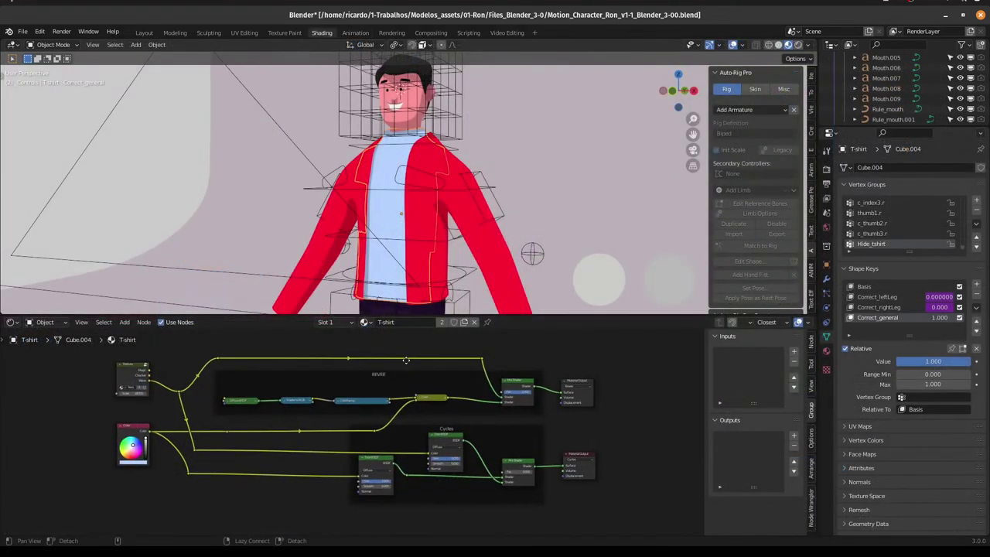
Step: Enlarge and frame the node editor on the T-shirt's EEVEE and Cycles shader branches
scroll(404, 387, down, 3)
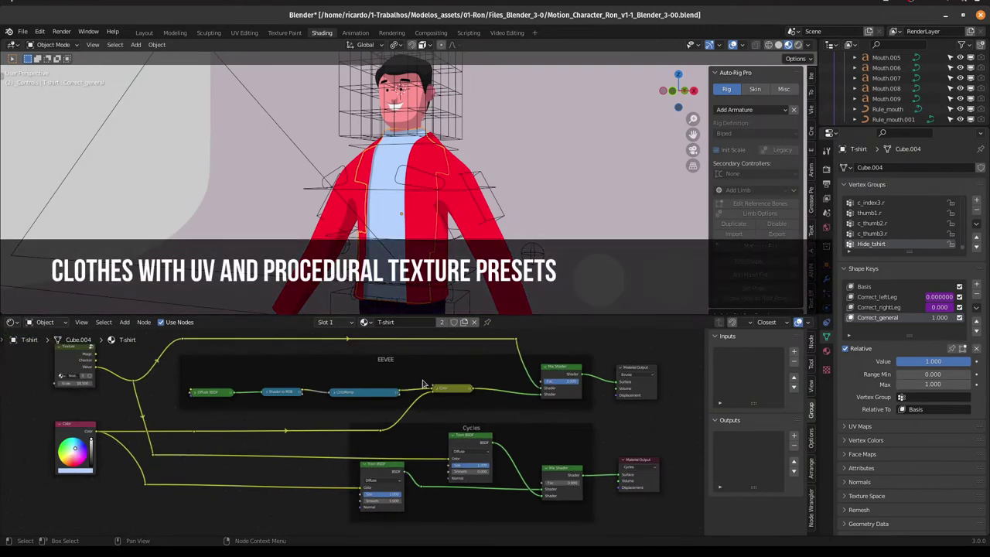
middle_drag(429, 362, 431, 377)
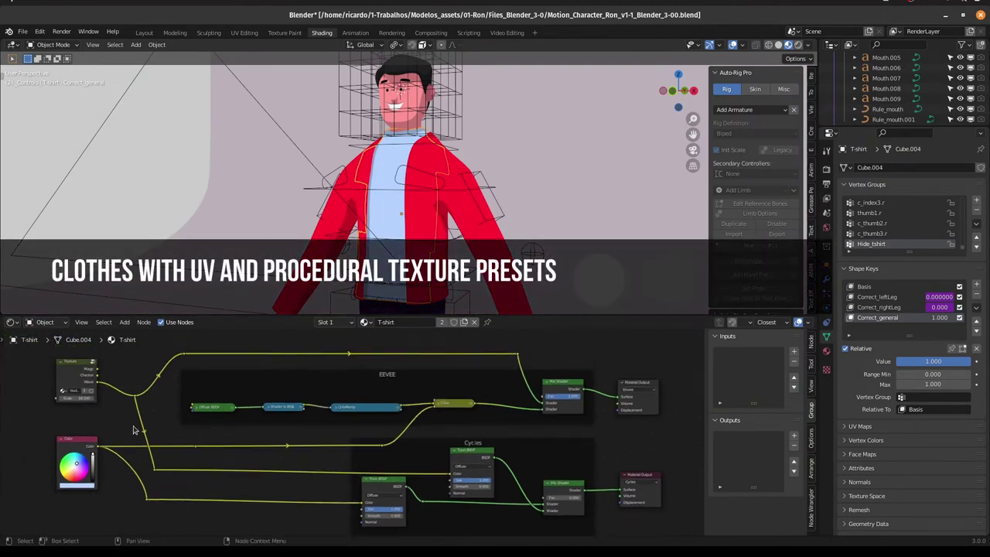
drag(338, 312, 338, 247)
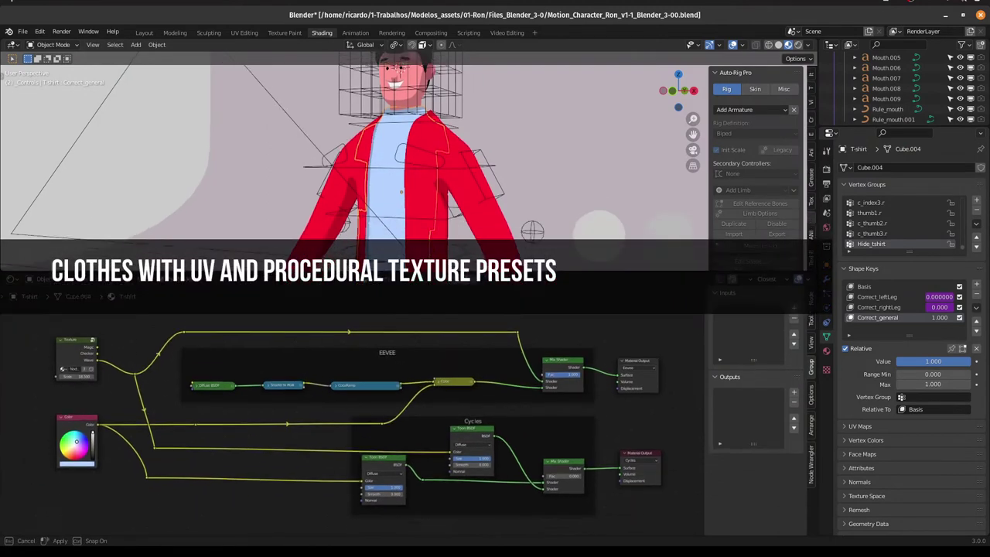
scroll(437, 151, up, 4)
scroll(443, 134, down, 1)
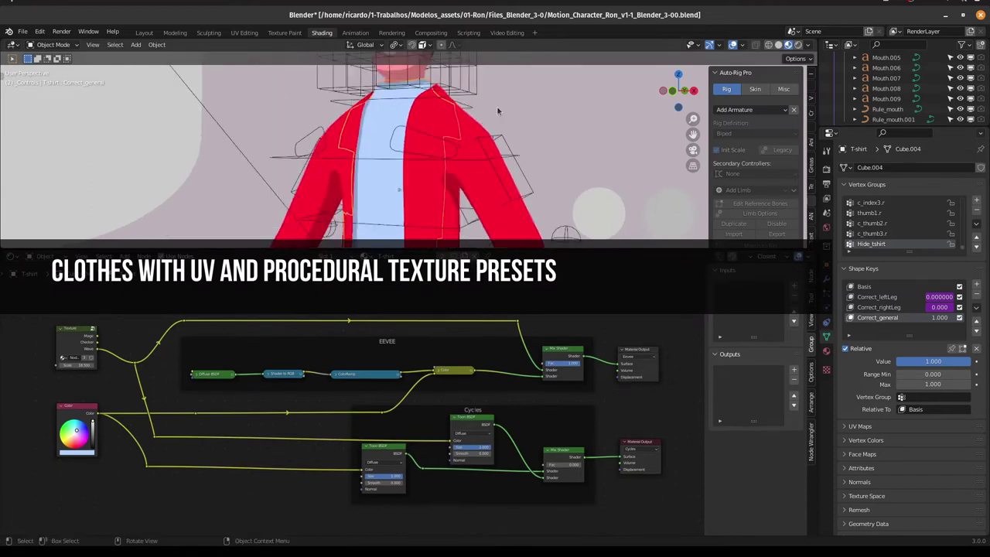
scroll(464, 134, down, 1)
scroll(527, 134, down, 1)
scroll(527, 134, down, 1)
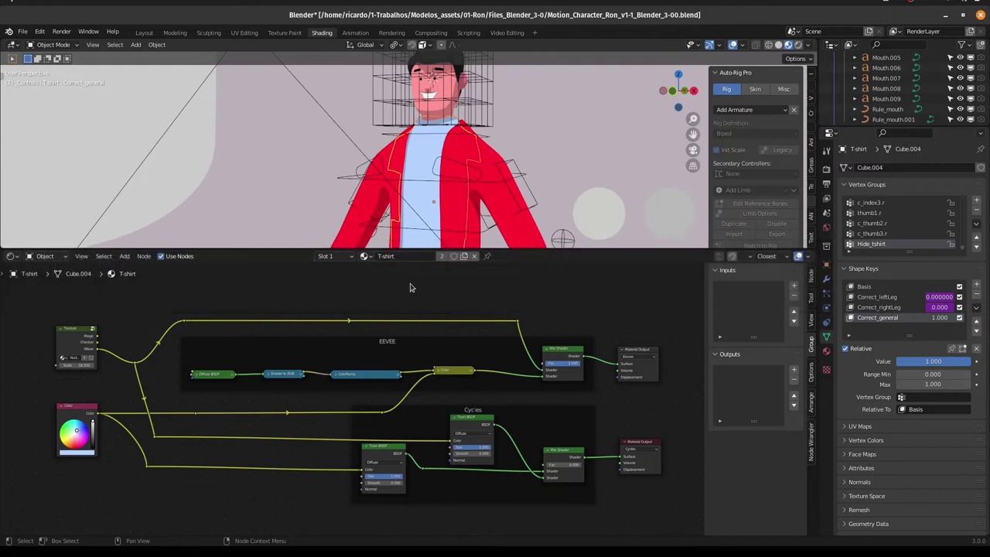
scroll(409, 284, up, 1)
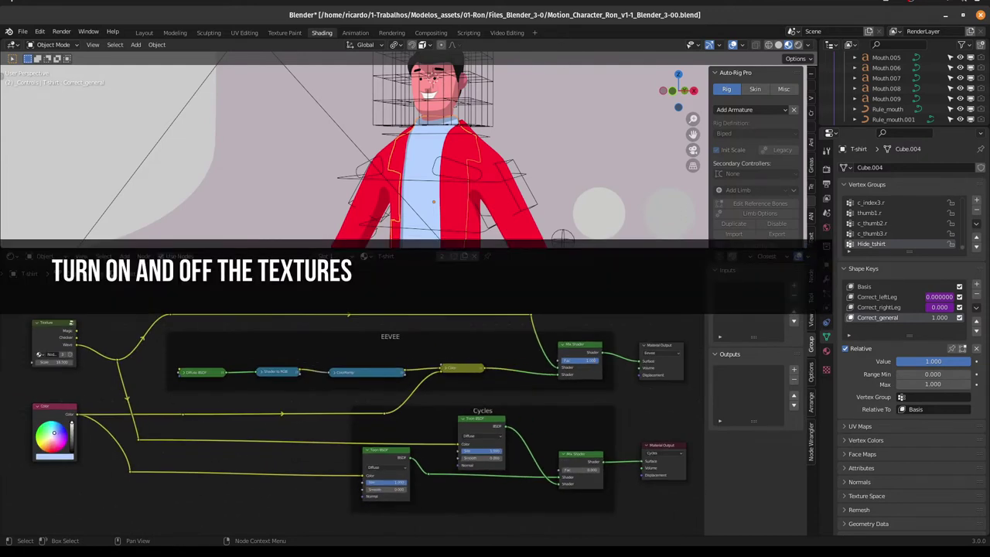
Step: Set the EEVEE Mix Shader Fac to 0, then try Checker and Magic before connecting Wave
mouse_move(580, 361)
mouse_down()
mouse_move(563, 361)
mouse_move(582, 361)
mouse_up()
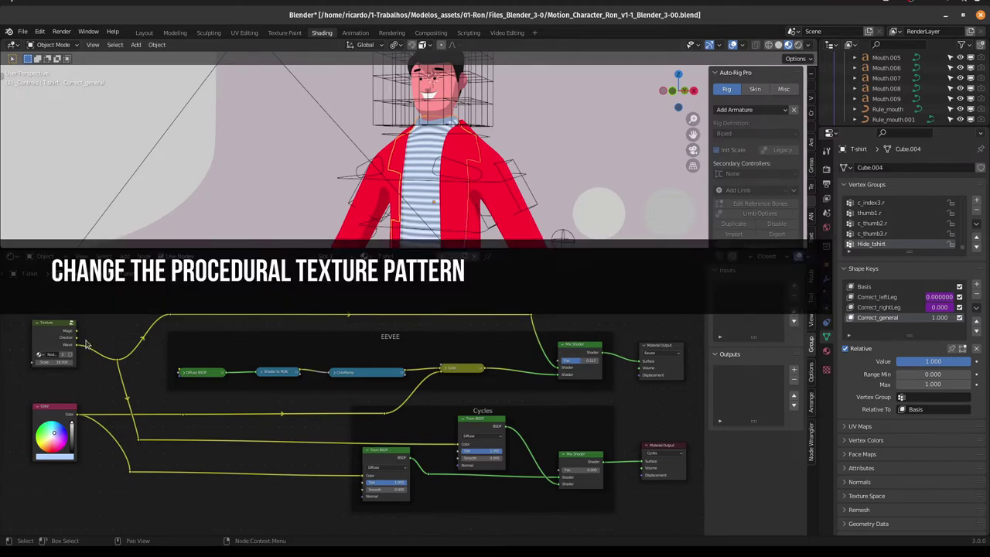
drag(75, 340, 170, 317)
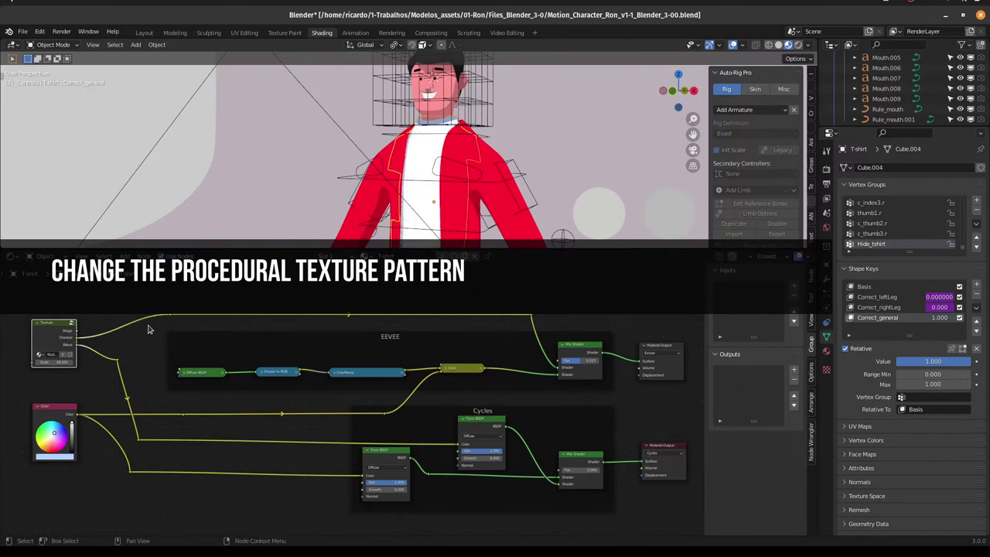
key(KP_Decimal)
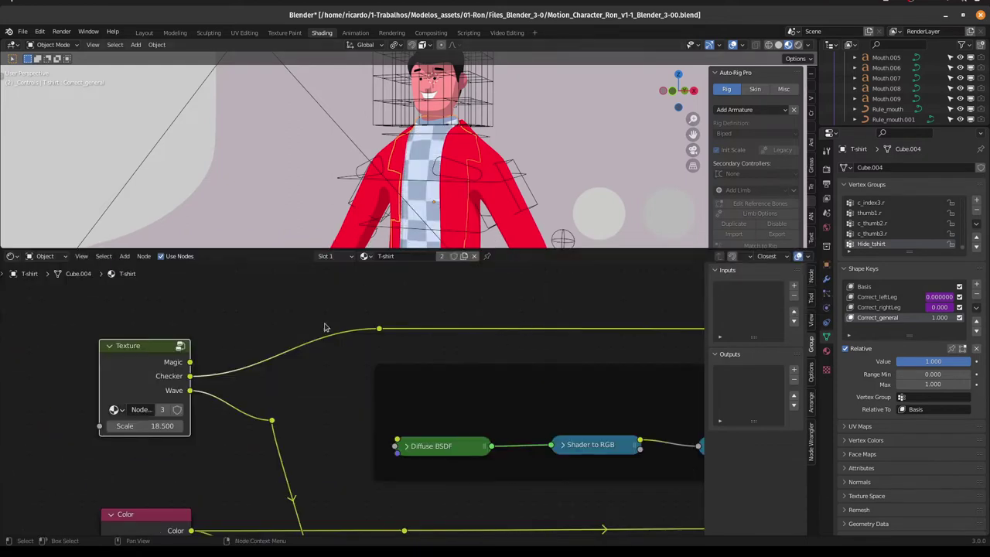
drag(190, 362, 378, 329)
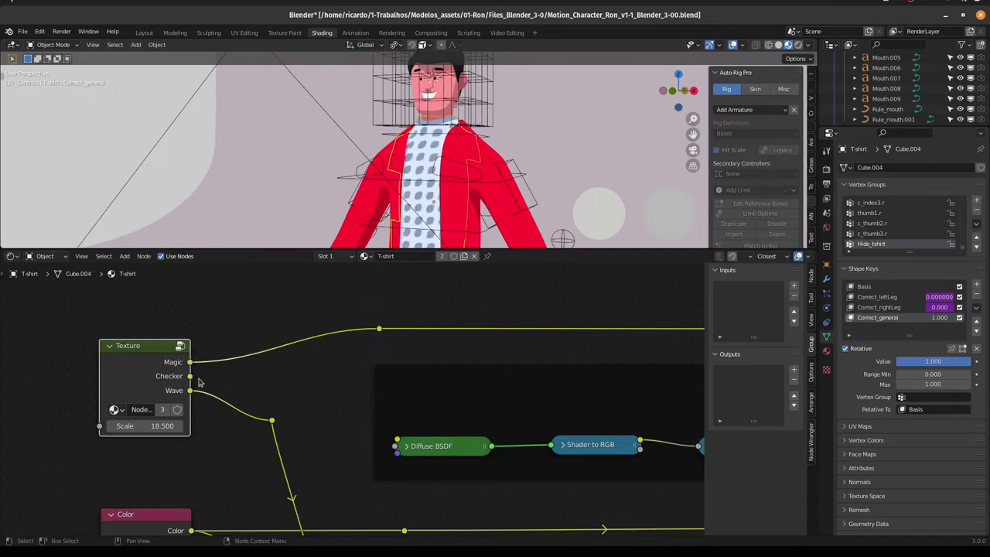
drag(272, 422, 378, 329)
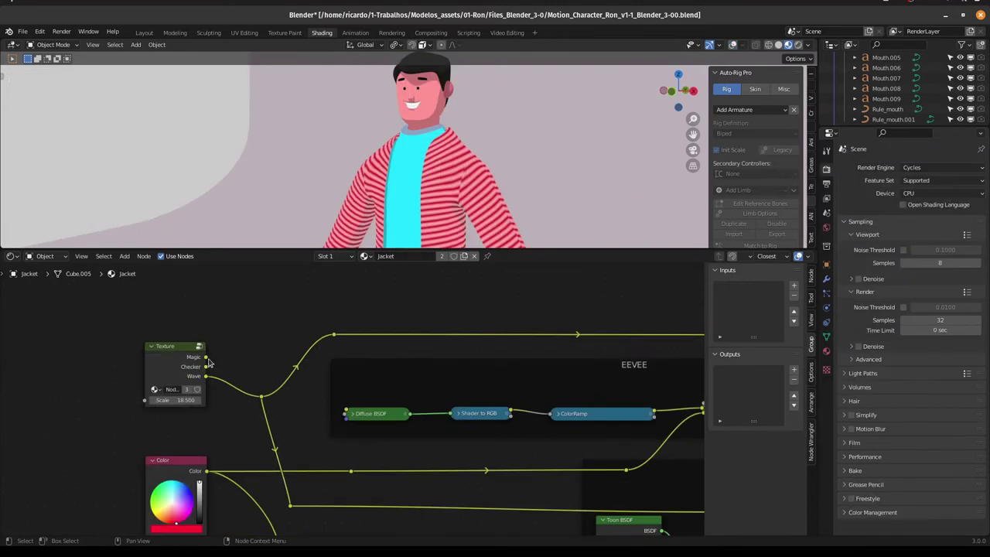
Step: Try Checker and Magic patterns on the pants and set the texture blend to 0.650
scroll(209, 362, up, 1)
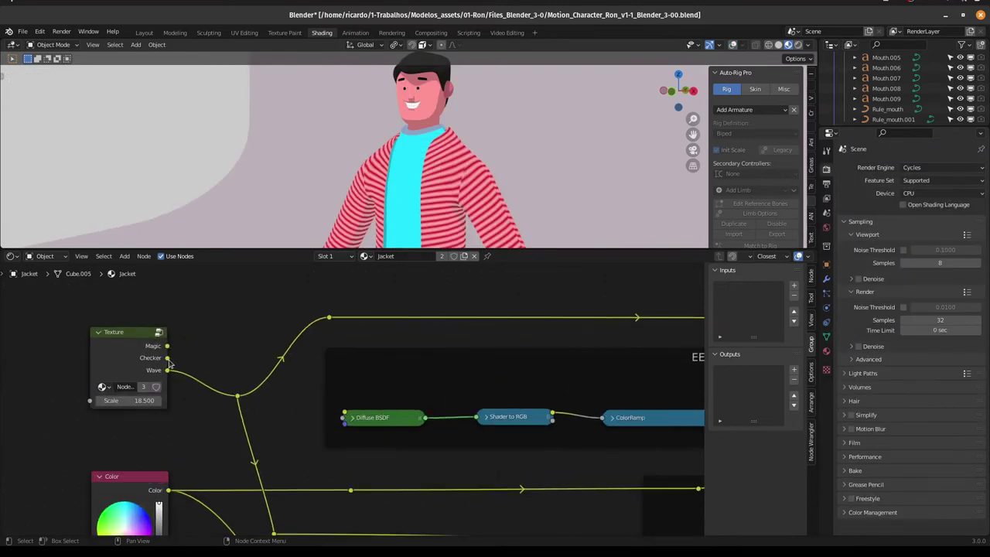
drag(167, 357, 329, 318)
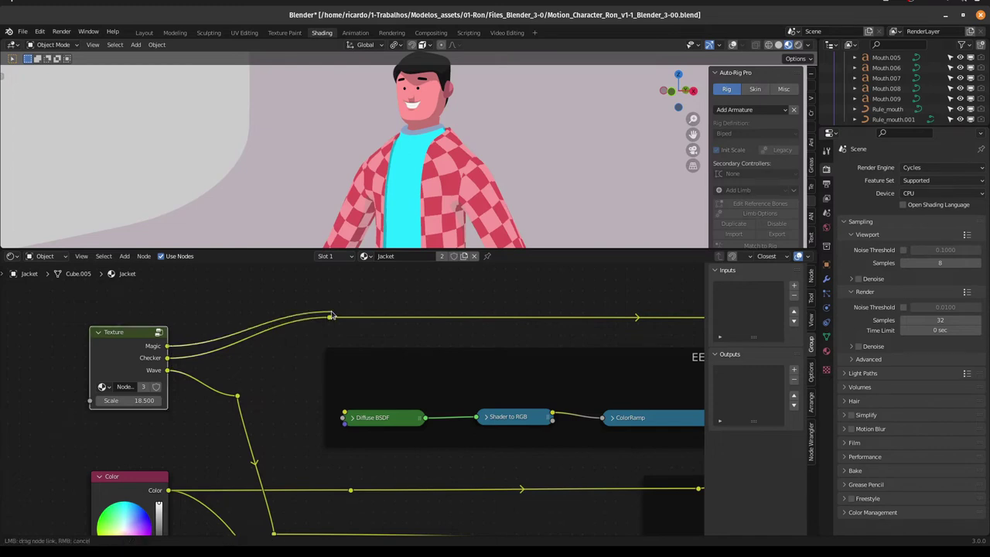
mouse_move(167, 346)
mouse_down()
mouse_move(229, 346)
mouse_move(329, 317)
mouse_up()
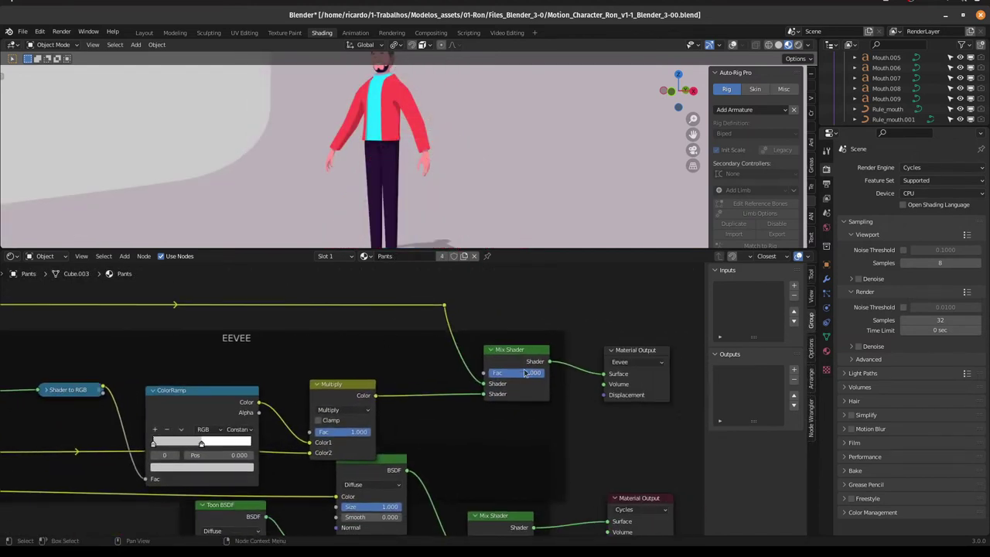
drag(524, 373, 505, 373)
middle_drag(304, 323, 640, 330)
drag(111, 345, 248, 310)
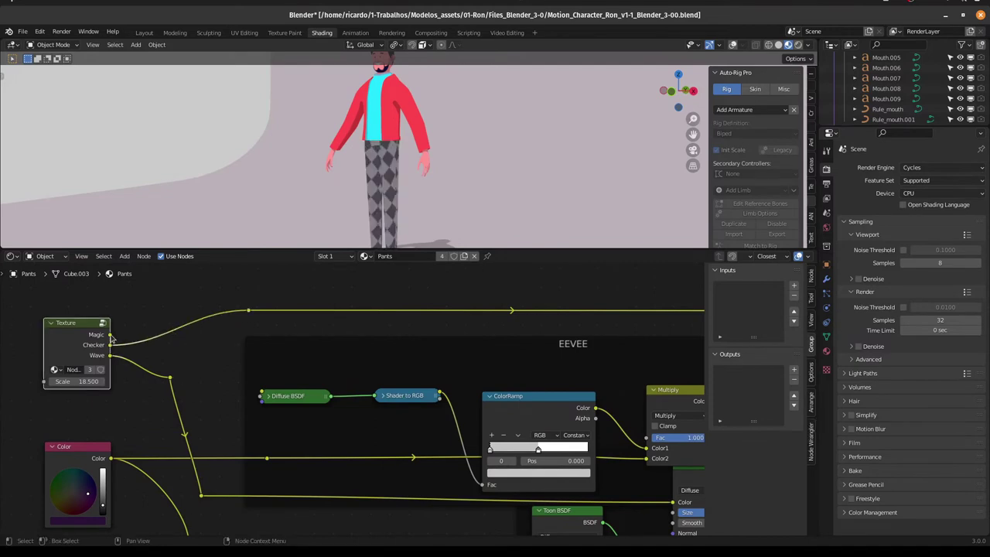
middle_drag(545, 326, 188, 326)
drag(520, 379, 503, 379)
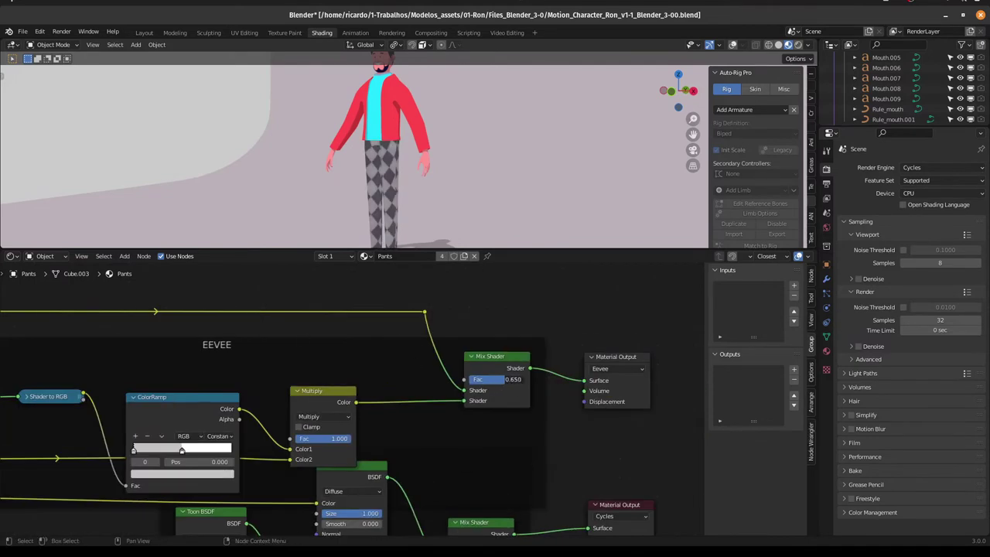
mouse_move(155, 326)
middle_down()
mouse_move(501, 337)
mouse_move(548, 326)
middle_up()
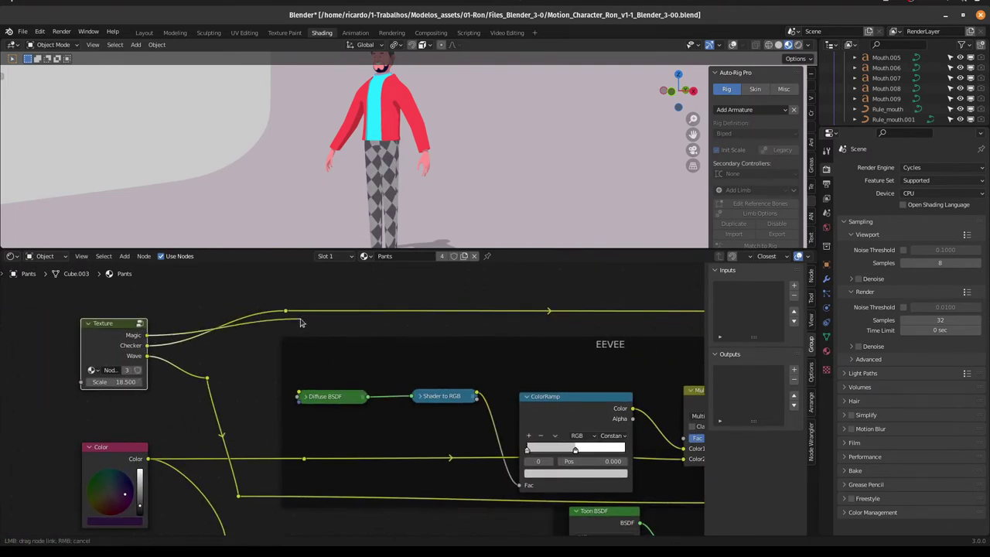
Step: Switch the pants to Wave stripes, tint them purple, and set the mix factor to 0
ctrl+drag(148, 338, 147, 356)
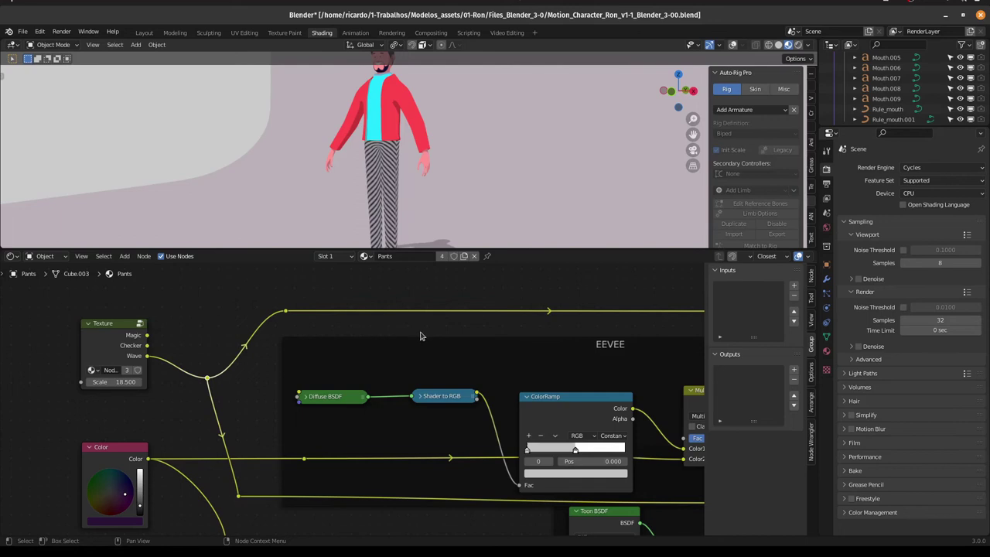
scroll(420, 336, down, 2)
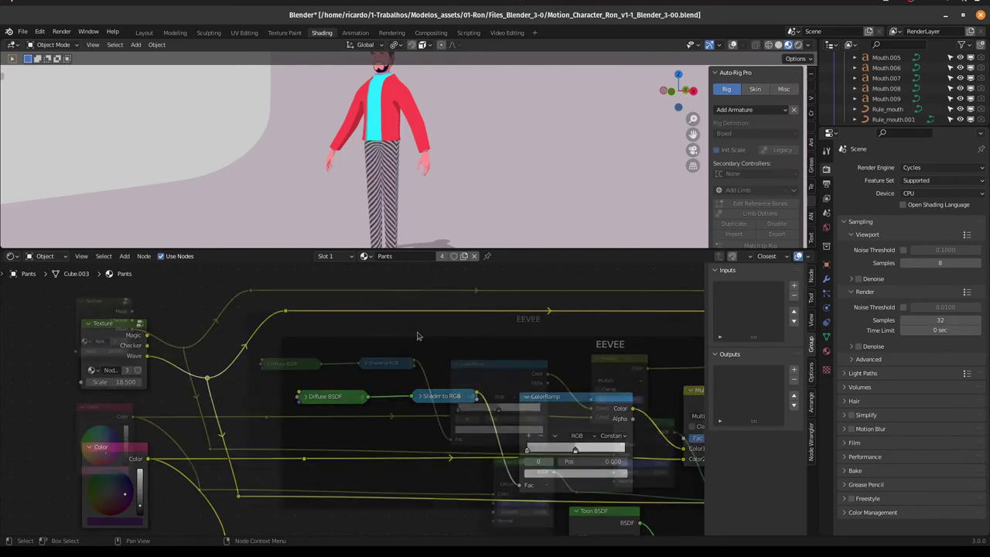
drag(91, 457, 114, 442)
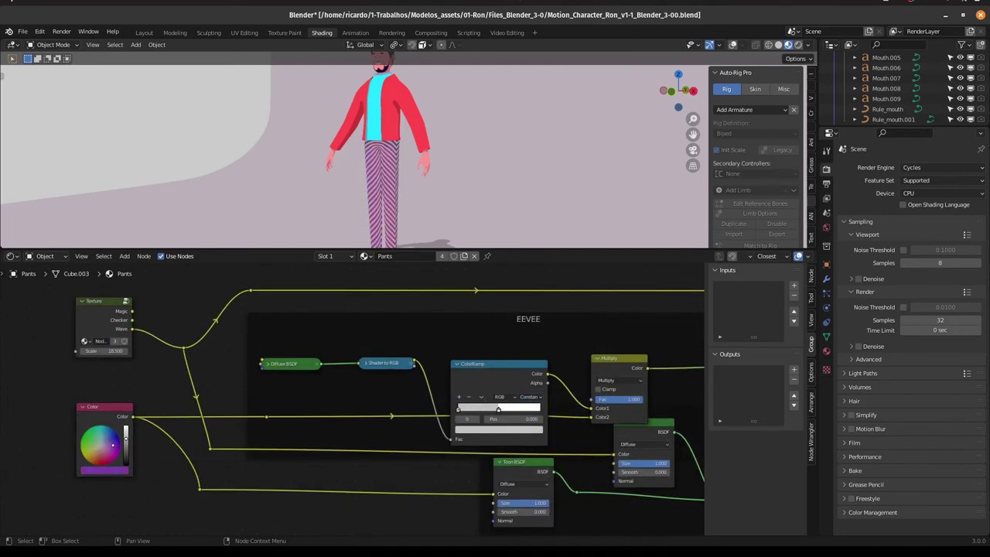
middle_drag(386, 401, 168, 406)
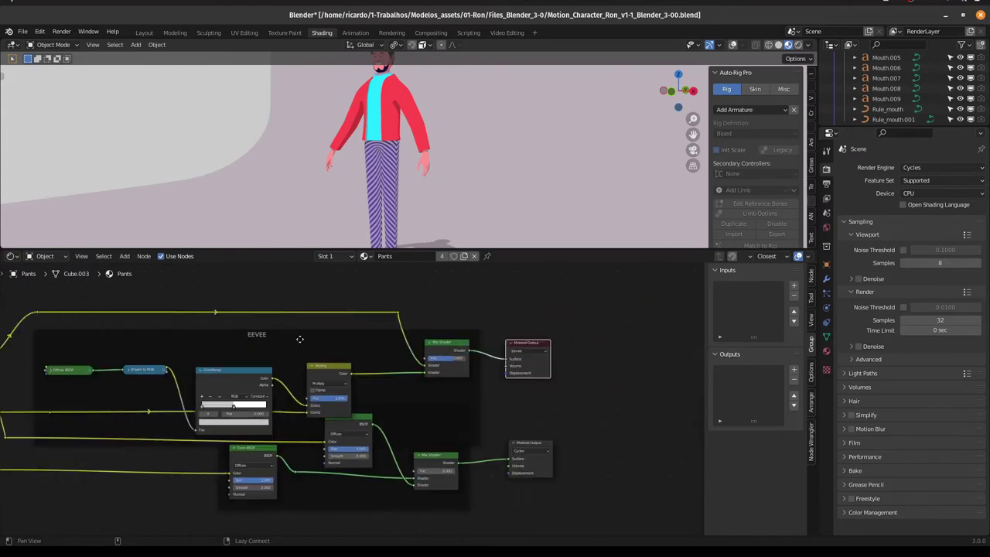
mouse_move(446, 360)
mouse_down()
mouse_move(424, 360)
mouse_move(464, 357)
mouse_up()
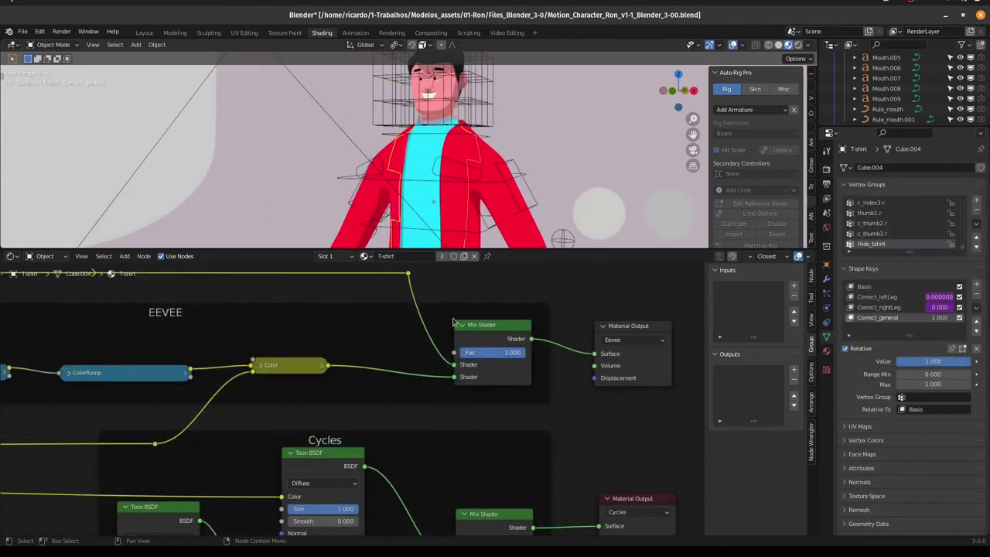
Step: Show Ron in Rendered viewport shading with the rig overlays turned off
scroll(510, 347, down, 2)
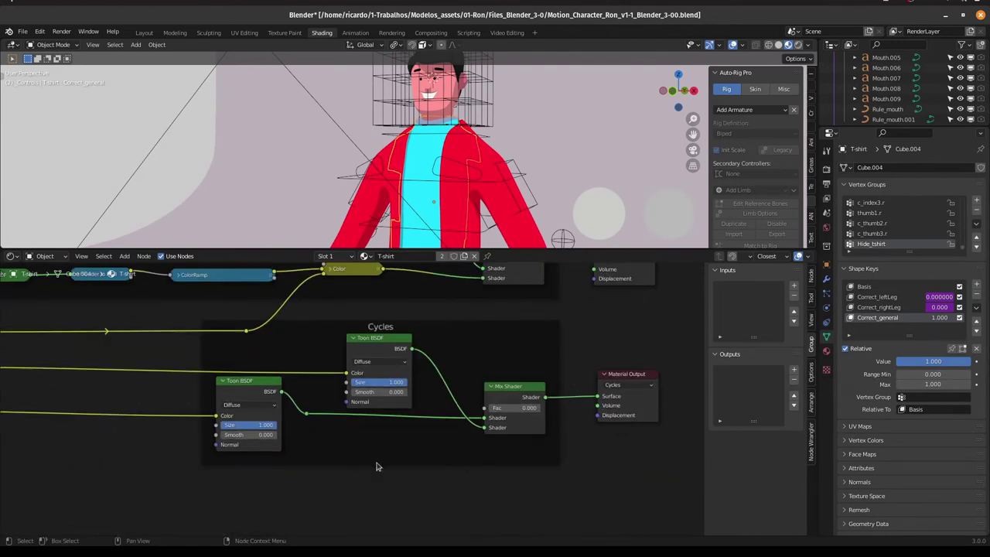
middle_drag(491, 320, 499, 403)
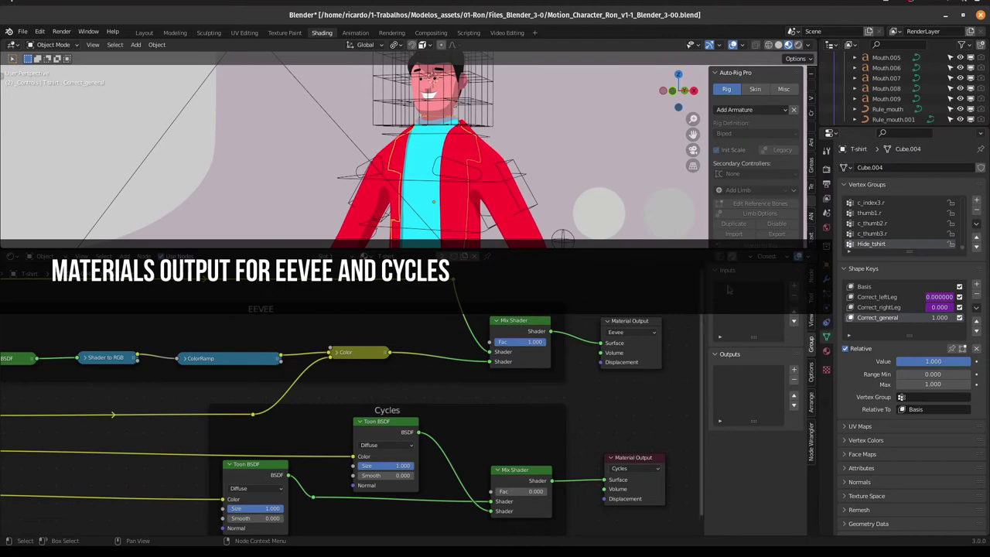
click(798, 45)
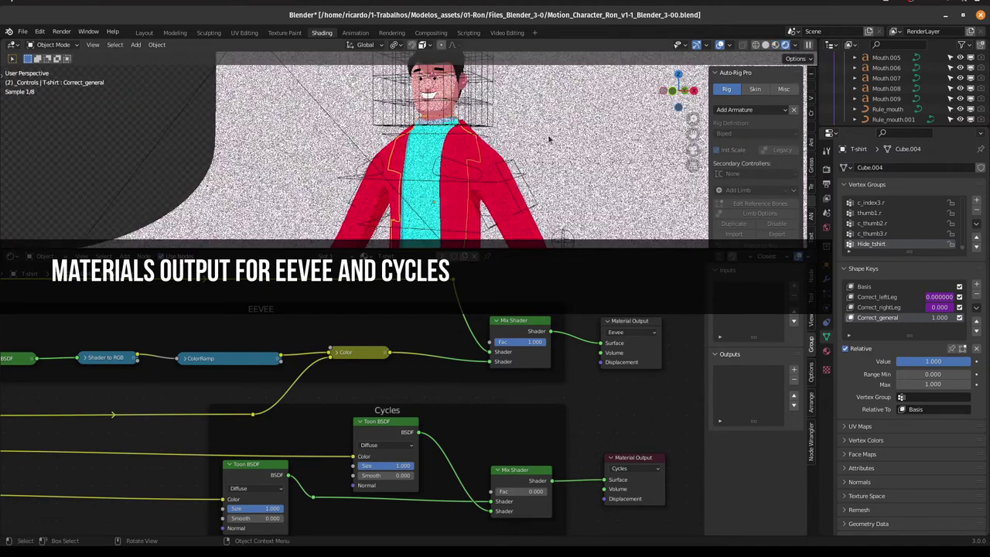
click(719, 45)
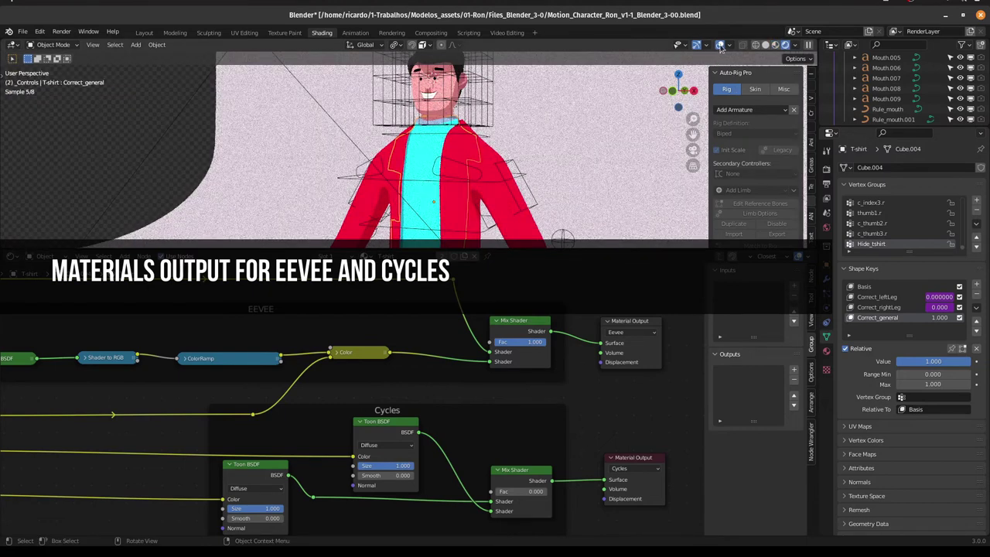
Step: Change the render engine to Cycles in Render Properties
click(828, 170)
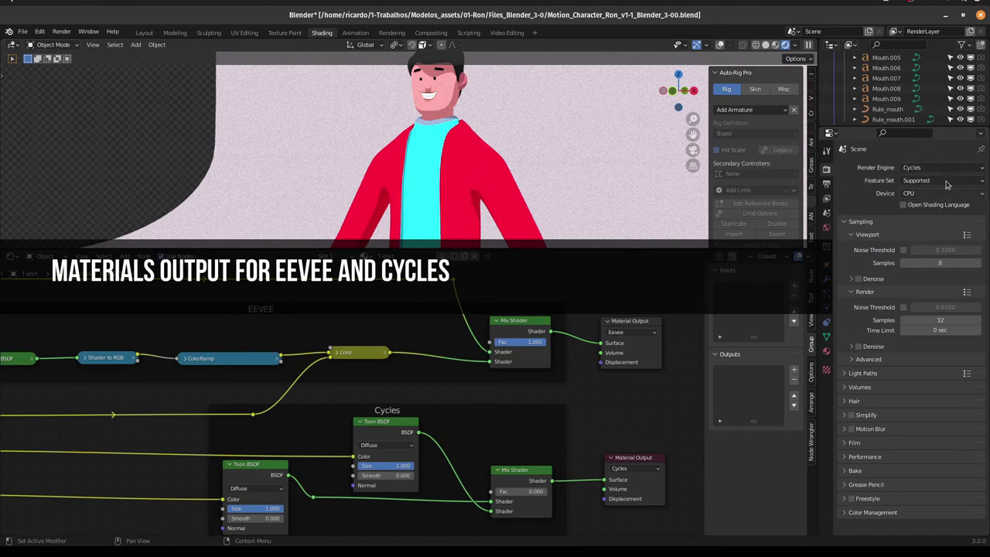
click(907, 174)
click(916, 184)
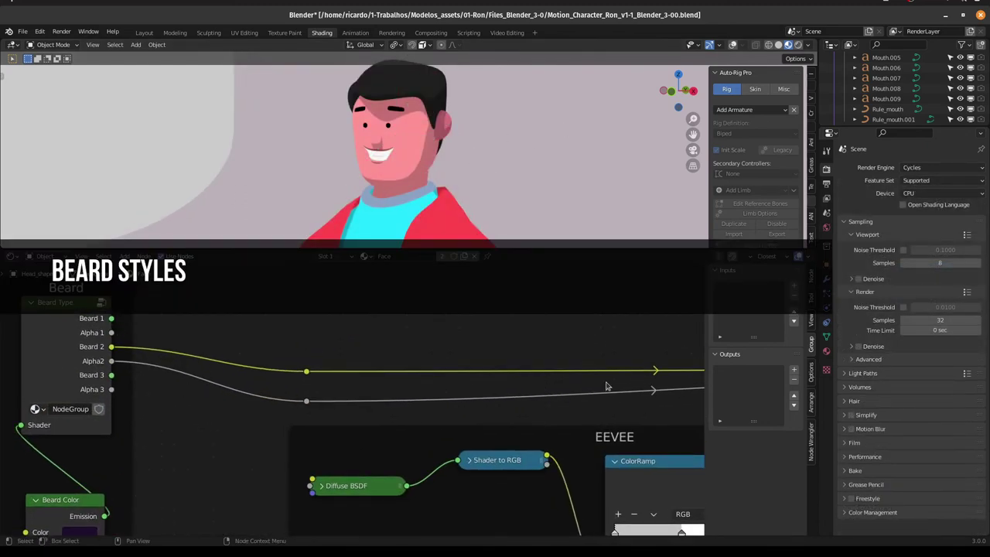
Step: Link No Beard to the Face Material Output Surface, then relink With Beard's Shader instead
middle_drag(606, 386, 241, 341)
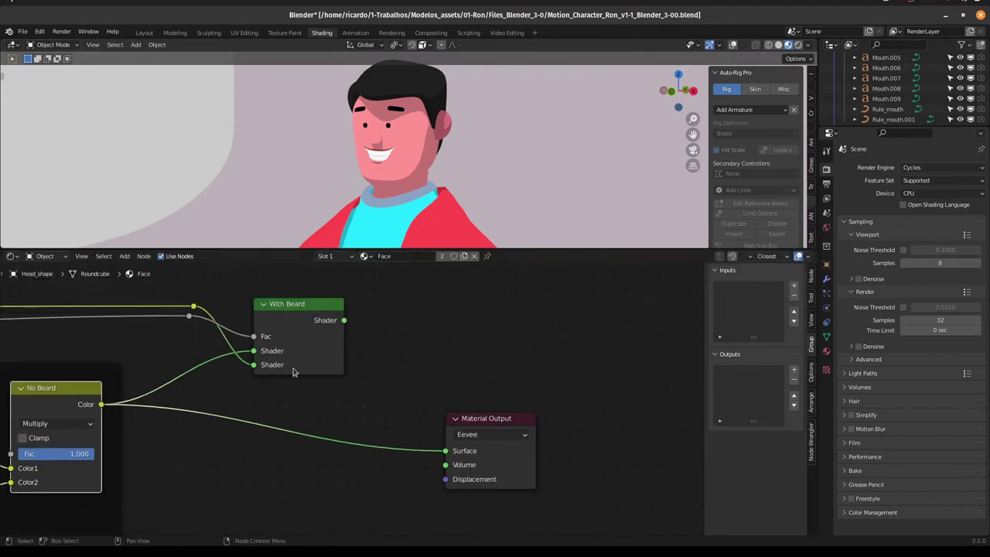
middle_drag(131, 412, 192, 415)
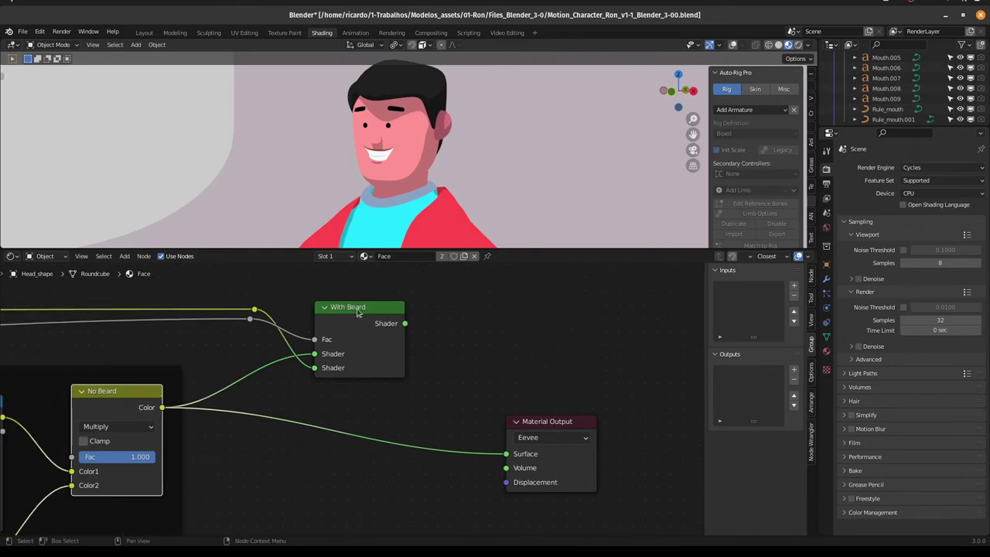
drag(357, 313, 506, 454)
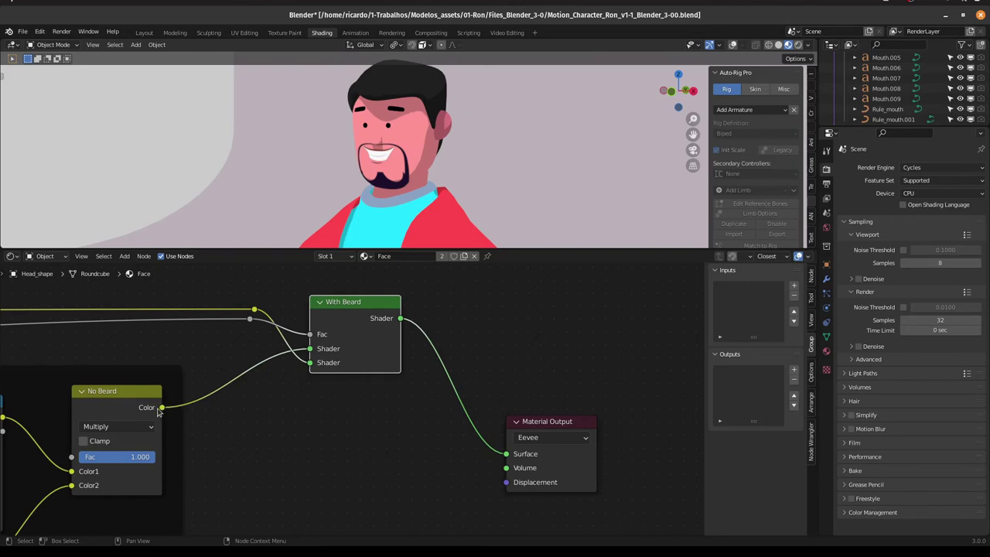
drag(162, 408, 506, 454)
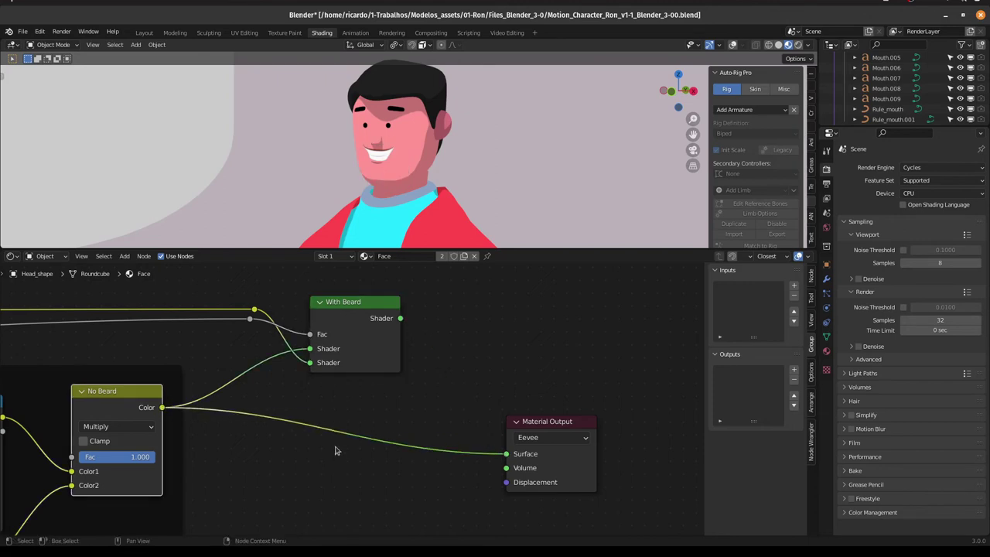
drag(400, 317, 505, 454)
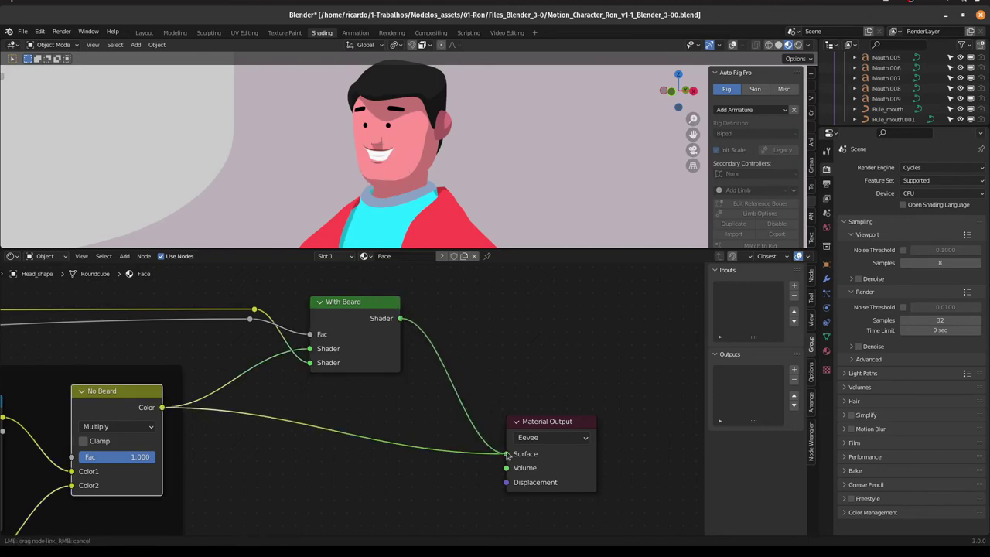
Step: In the Beard Type group, try Beard 1 and Beard 3 with their matching Alpha masks
middle_drag(152, 373, 360, 372)
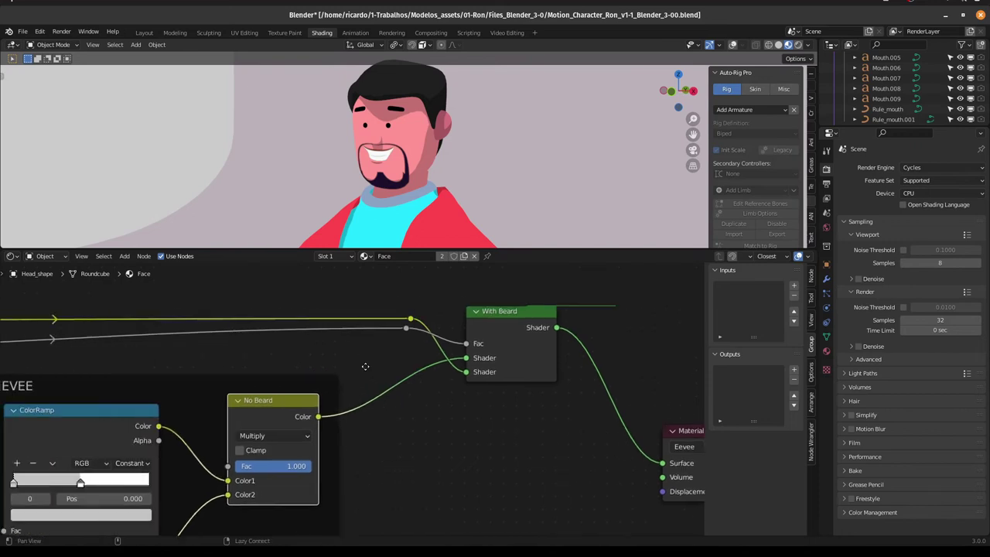
mouse_move(152, 372)
middle_down()
mouse_move(360, 371)
mouse_move(368, 396)
middle_up()
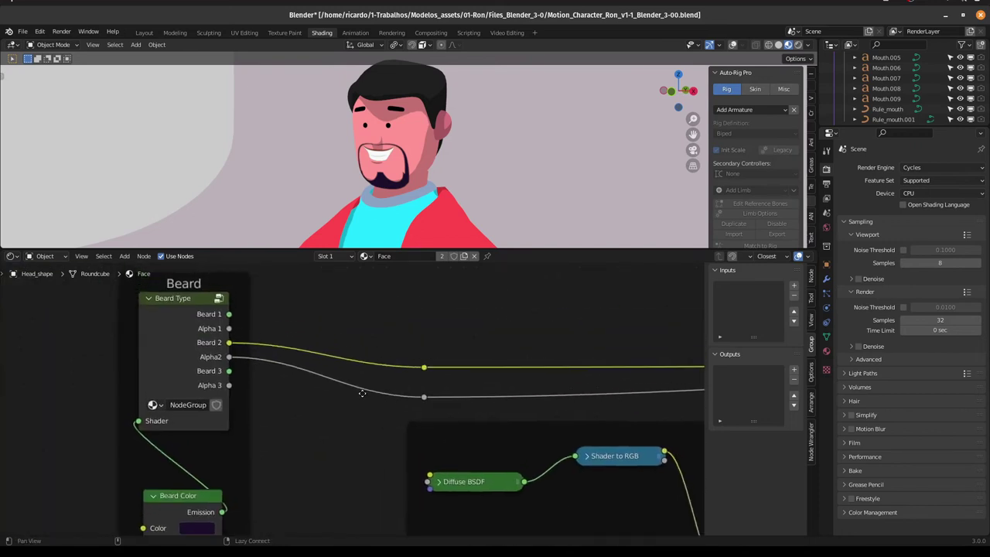
drag(230, 314, 424, 366)
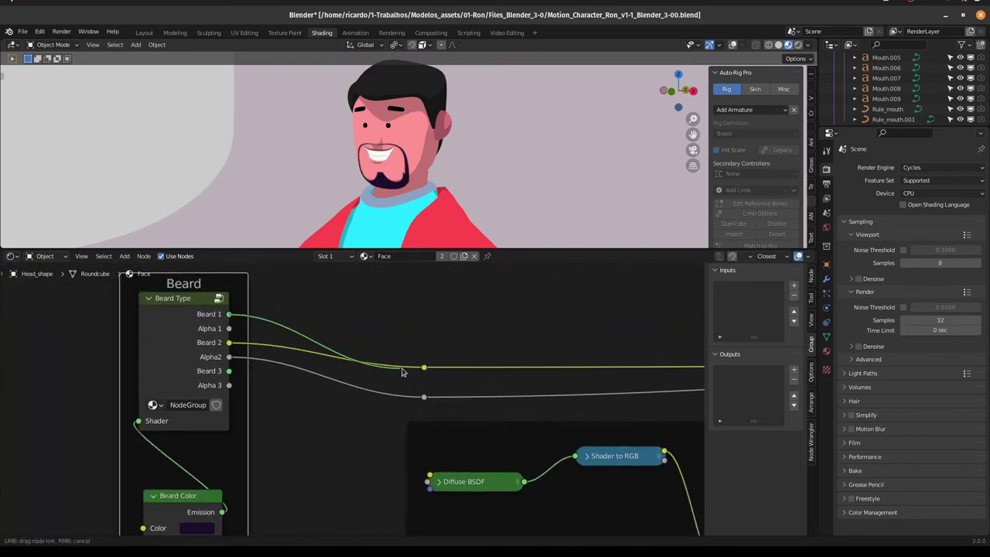
drag(230, 329, 424, 396)
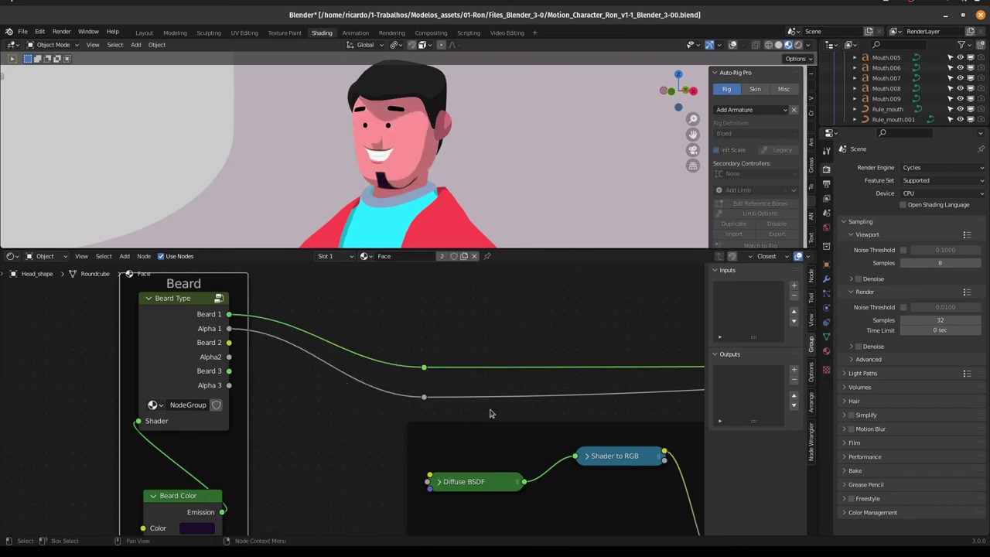
drag(229, 371, 424, 366)
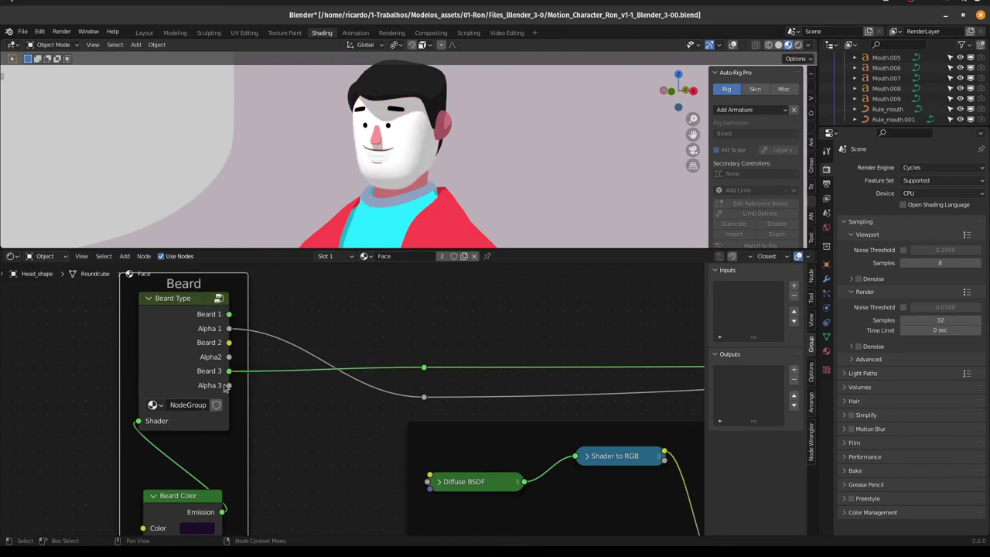
drag(229, 385, 424, 397)
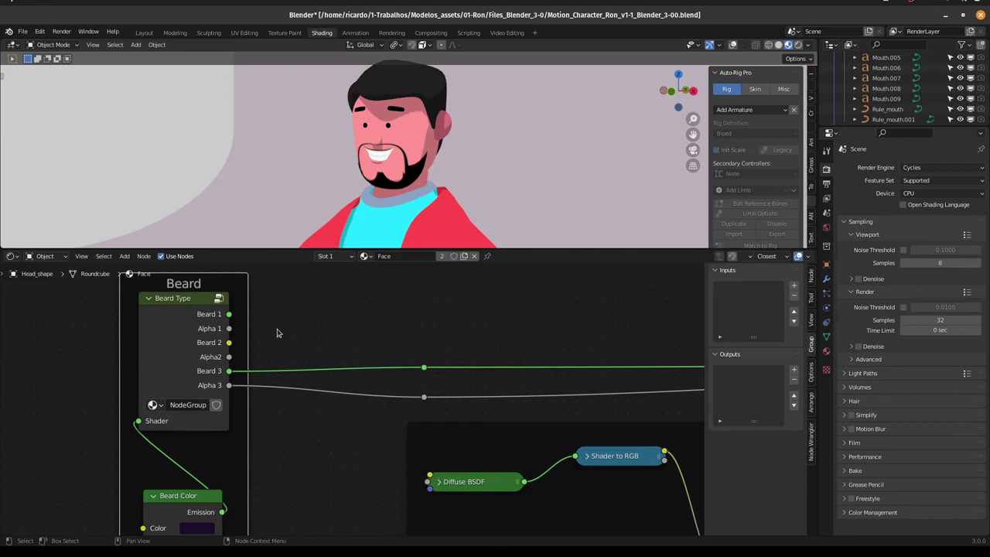
Step: Cycle through Beard 1 and Beard 2, ending on Beard 3 with the Alpha 3 mask
drag(229, 314, 423, 366)
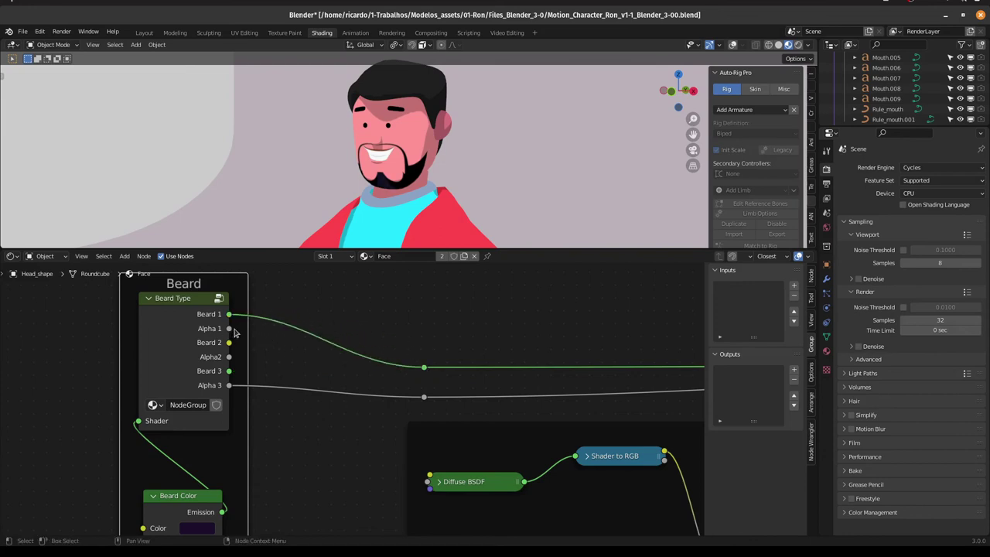
drag(229, 329, 424, 397)
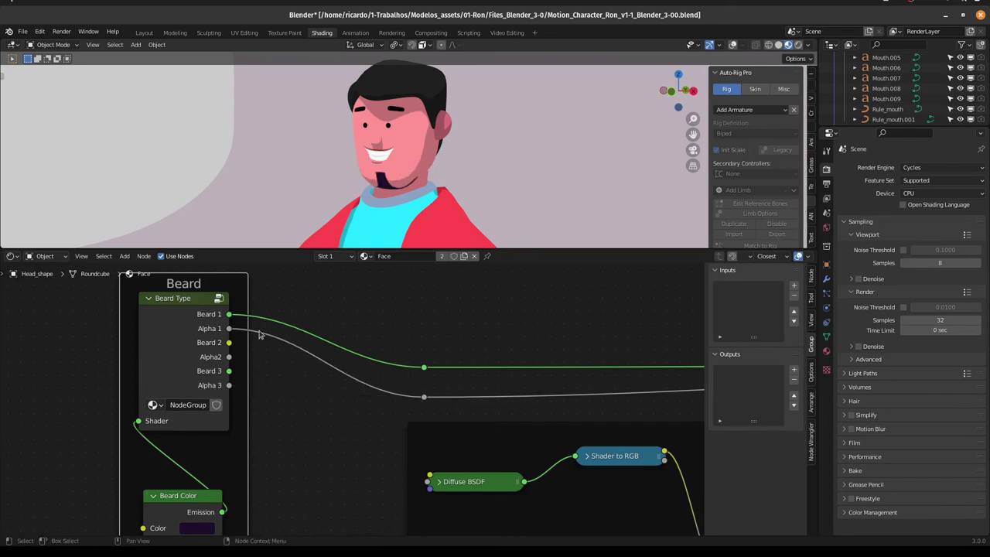
drag(229, 343, 423, 366)
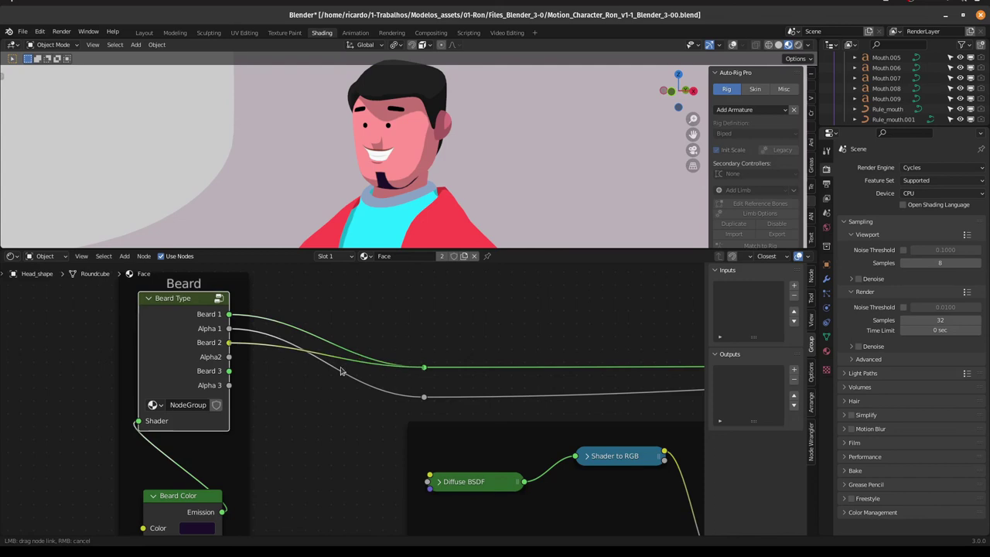
drag(230, 356, 424, 396)
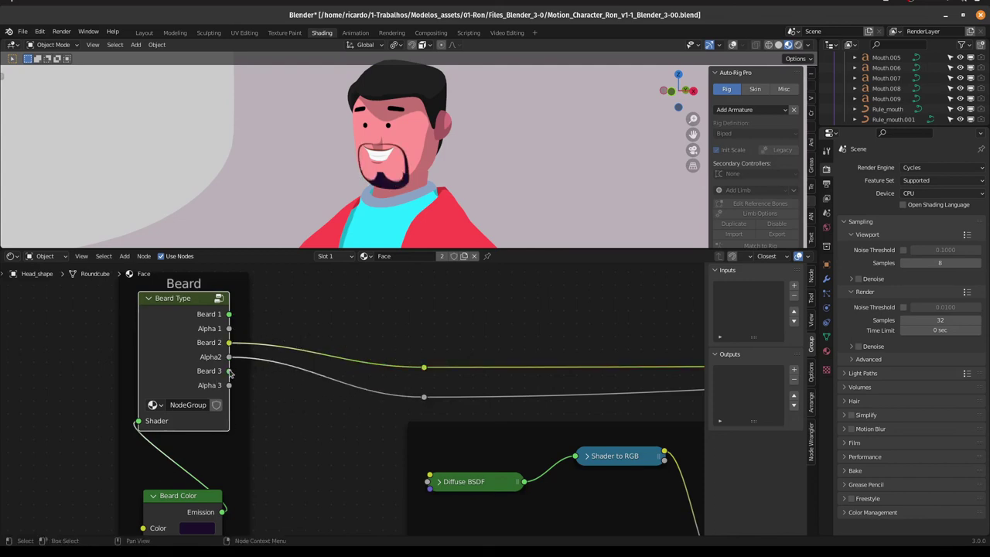
drag(229, 372, 424, 367)
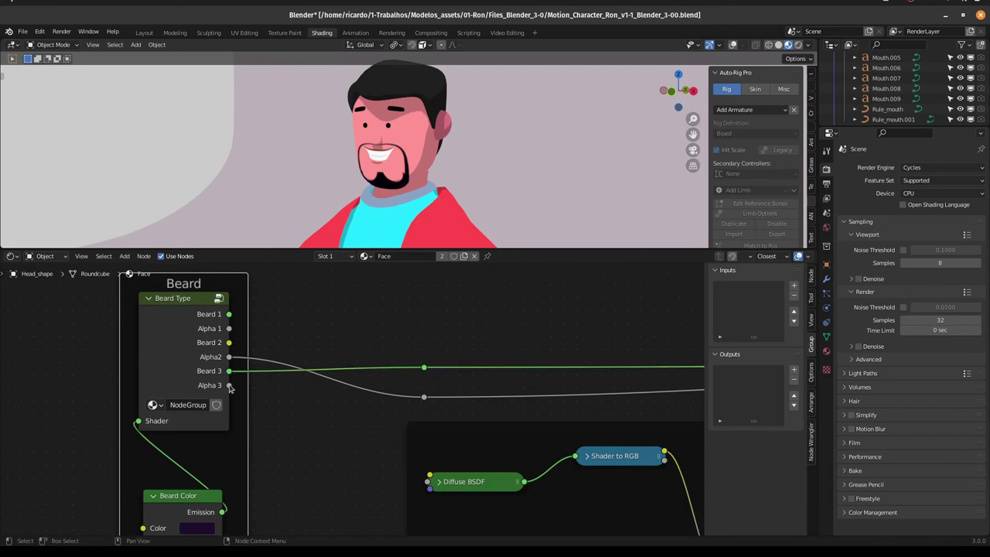
drag(229, 385, 423, 400)
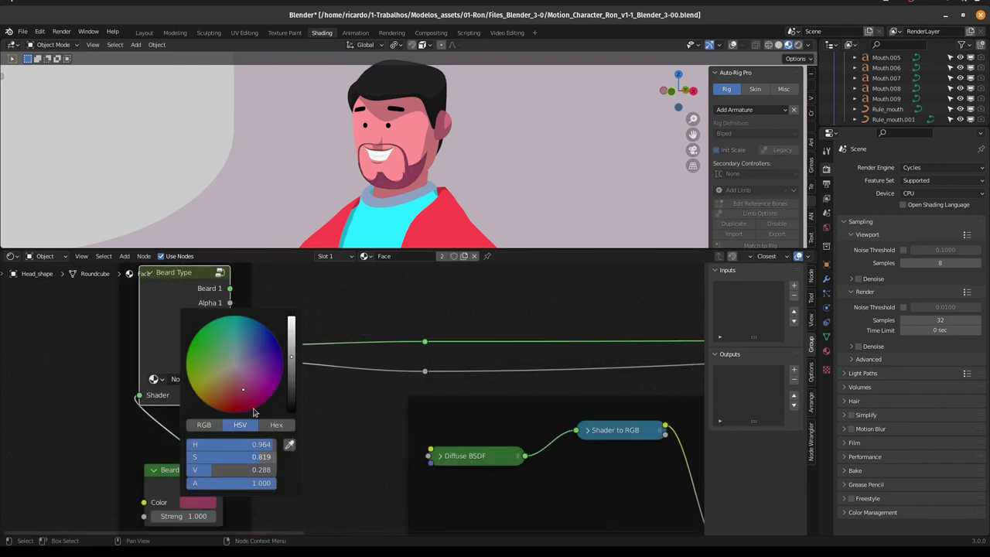
Step: Set the Beard Color to a near-black blue: H 0.673, S 0.868, V 0.041
mouse_move(246, 396)
mouse_down()
mouse_move(204, 358)
mouse_move(229, 395)
mouse_up()
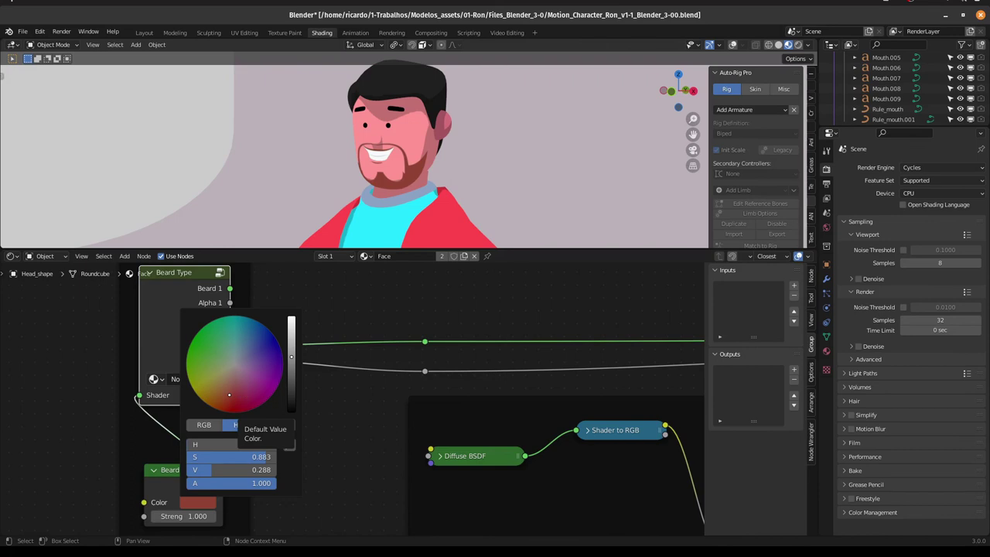
drag(290, 358, 291, 391)
click(265, 349)
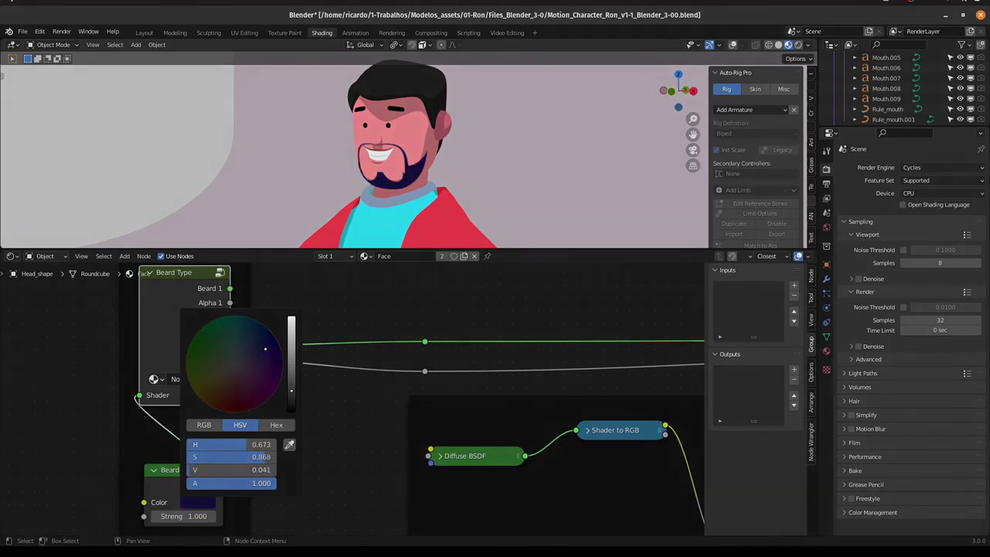